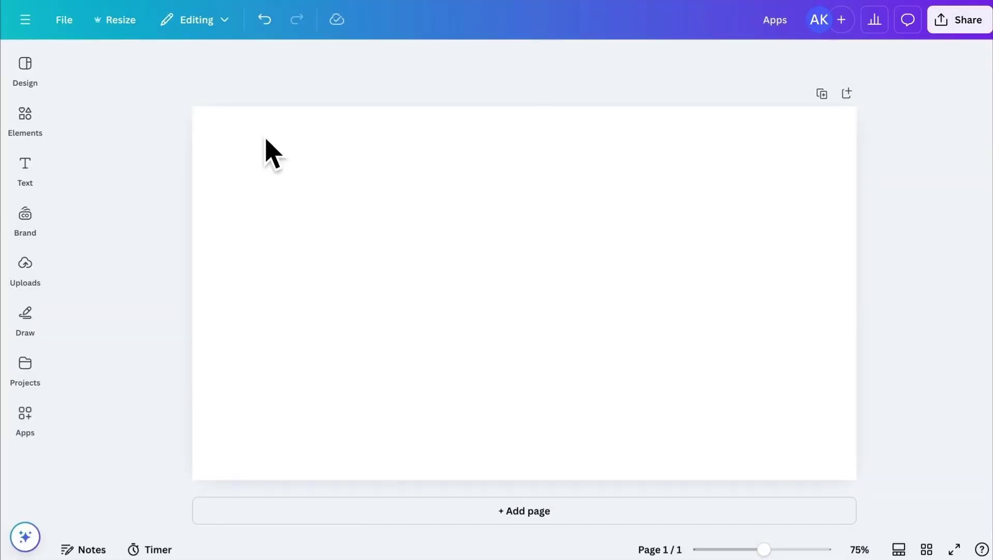
# Find the Image Blender app by searching Apps and open it.
pyautogui.click(27, 264)
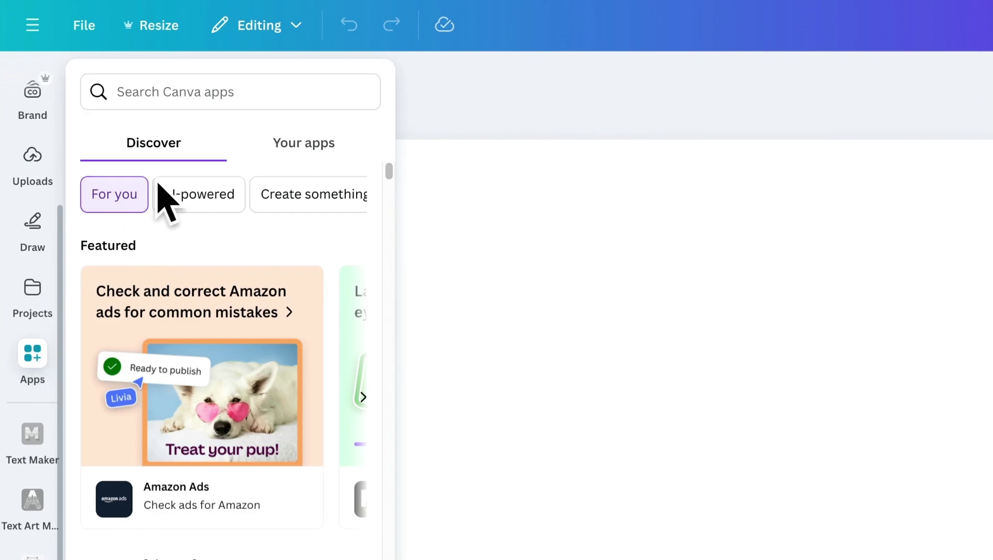
pyautogui.click(237, 90)
pyautogui.write('image blender')
pyautogui.press('Return')
pyautogui.click(122, 162)
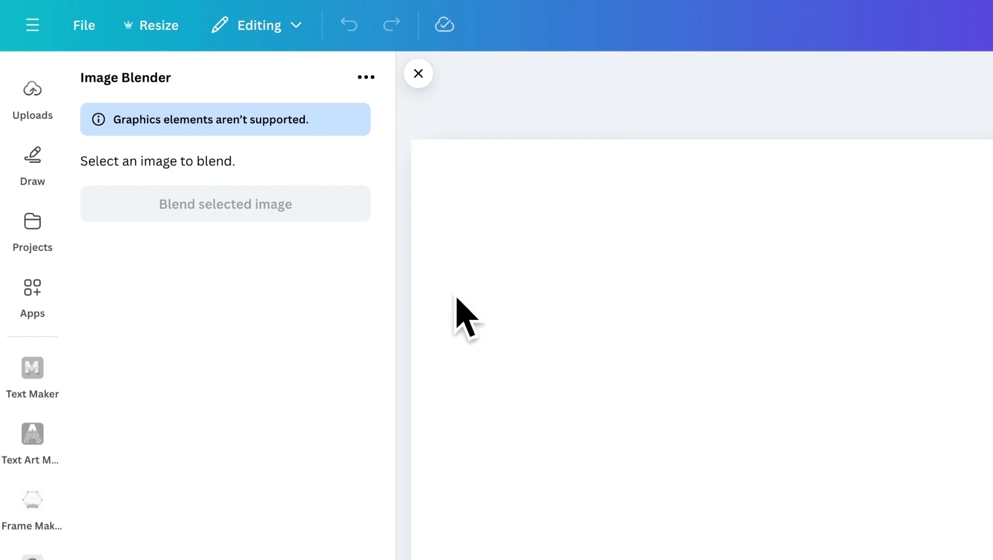
# Add the playground photo, flip it horizontally, and crop it to fill the page's left side.
pyautogui.scroll(5, 32, 238)
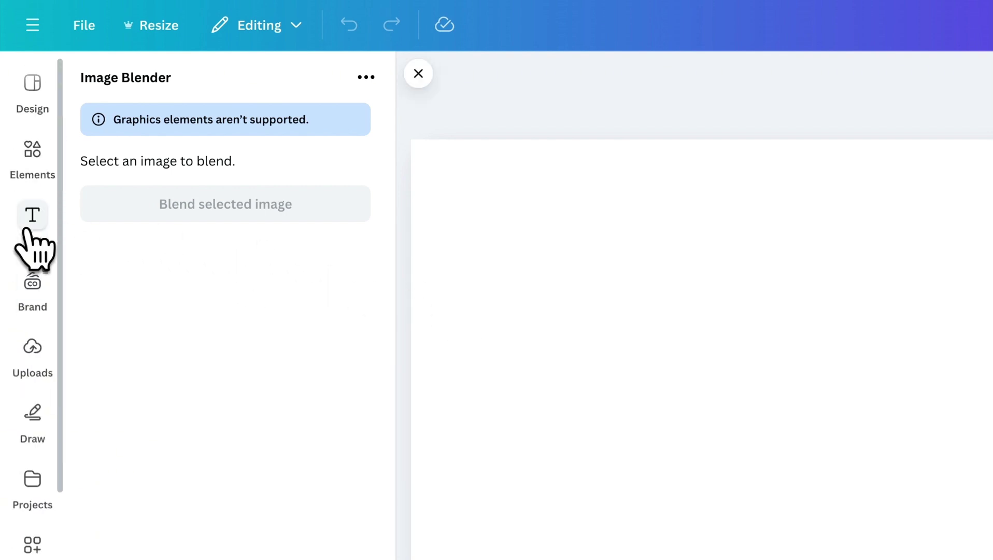
pyautogui.click(39, 163)
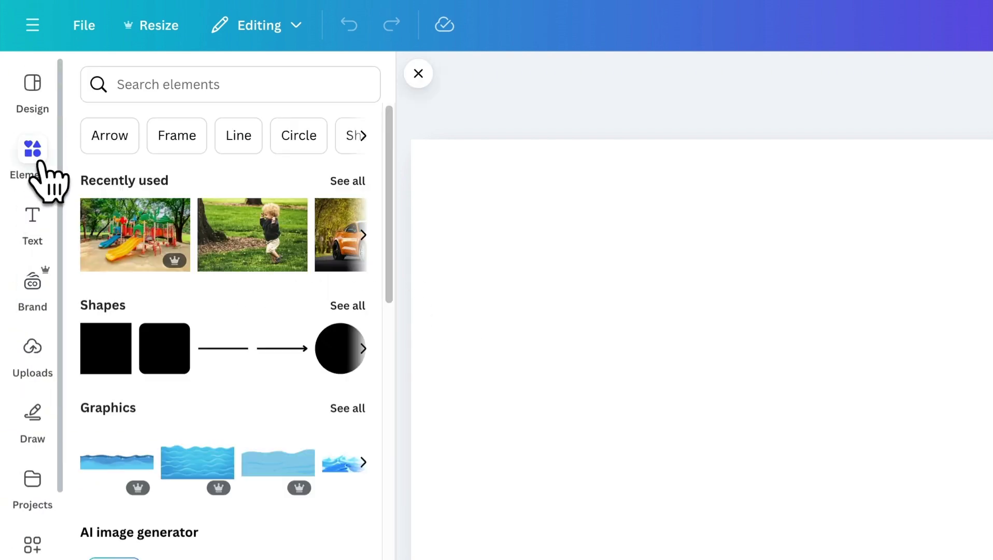
pyautogui.click(130, 229)
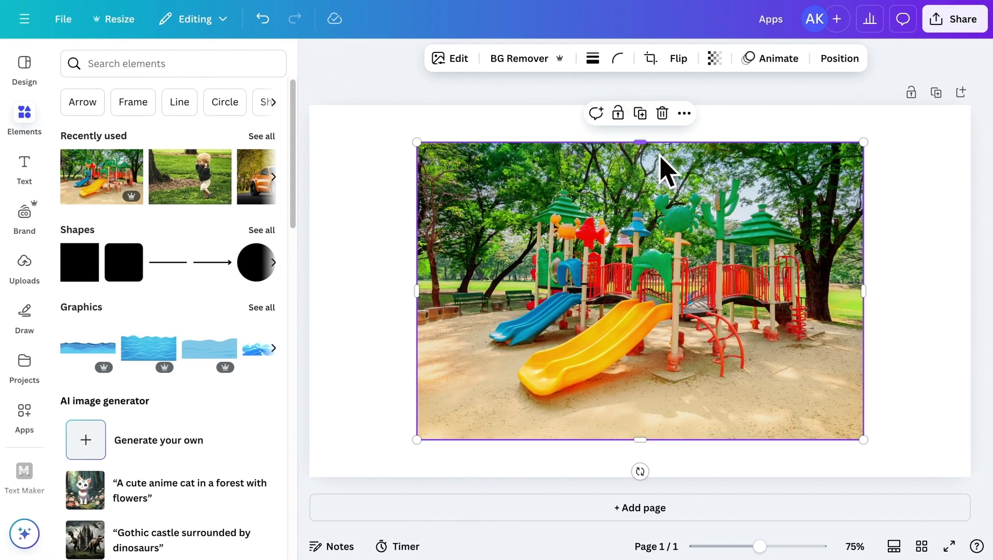
pyautogui.click(679, 58)
pyautogui.click(687, 94)
pyautogui.moveTo(638, 215); pyautogui.dragTo(480, 177)
pyautogui.moveTo(704, 401); pyautogui.dragTo(816, 476)
pyautogui.moveTo(816, 290); pyautogui.dragTo(706, 291)
# Add the toddler-on-grass photo on the right half, stretched to full page height.
pyautogui.click(212, 202)
pyautogui.moveTo(455, 428); pyautogui.dragTo(505, 414)
pyautogui.moveTo(710, 282); pyautogui.dragTo(516, 371)
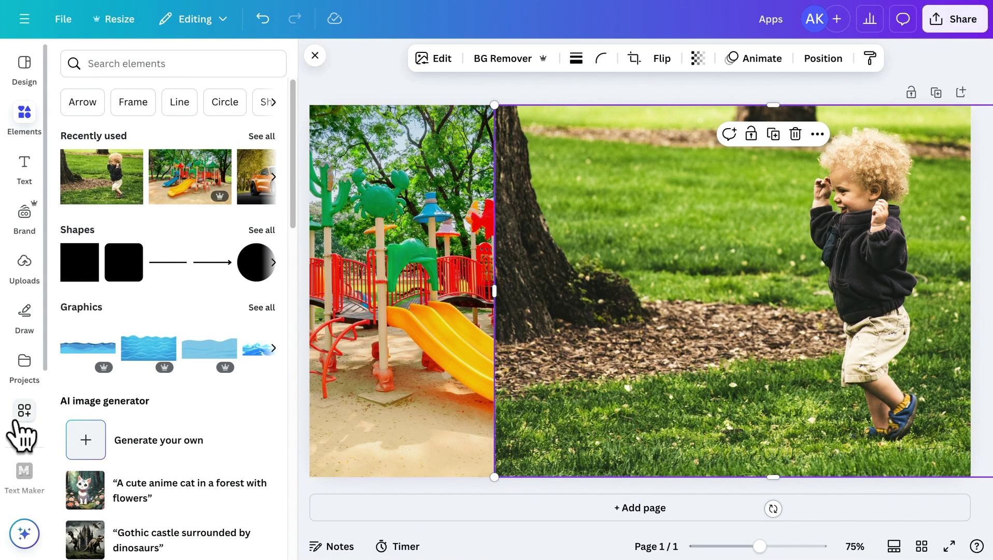
pyautogui.scroll(-3, 18, 430)
# Blend the toddler photo into the playground photo with a diagonal linear fade at strength 50, and save.
pyautogui.click(22, 476)
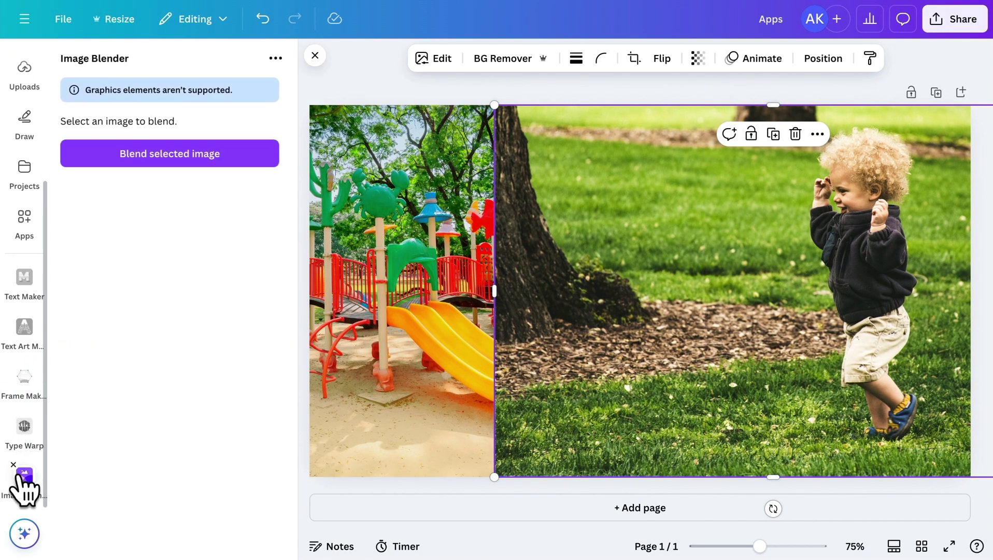
pyautogui.click(166, 154)
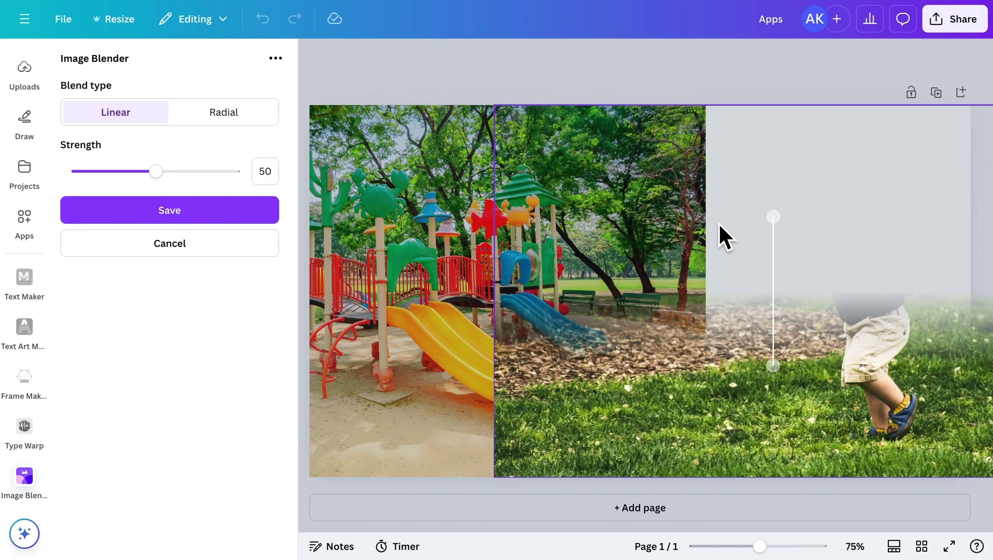
pyautogui.moveTo(772, 217); pyautogui.dragTo(511, 303)
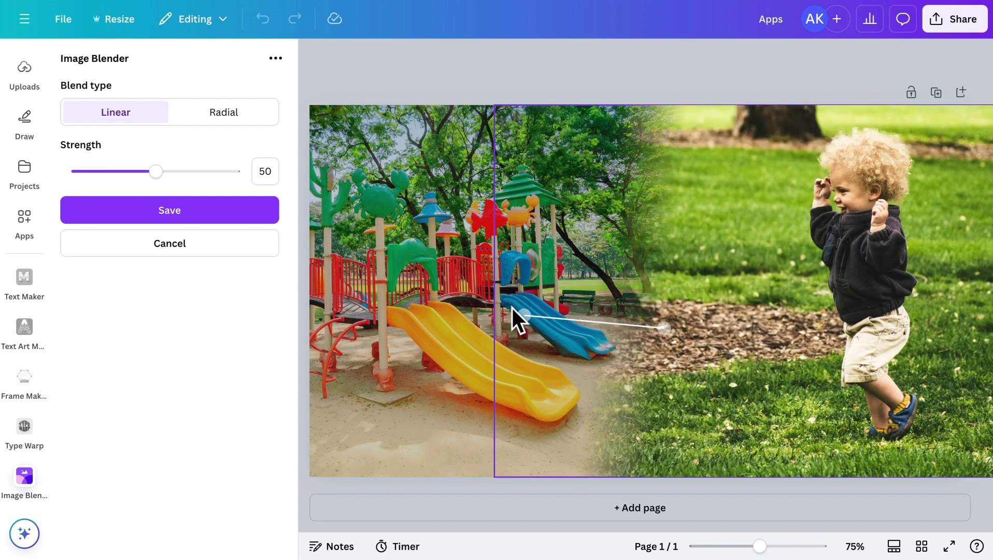
pyautogui.moveTo(189, 171); pyautogui.dragTo(154, 170)
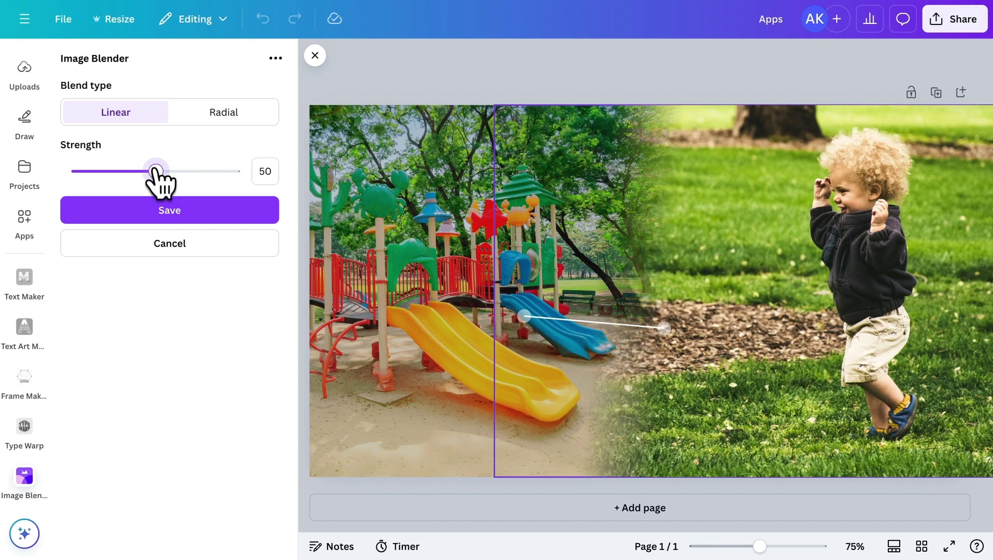
pyautogui.click(165, 210)
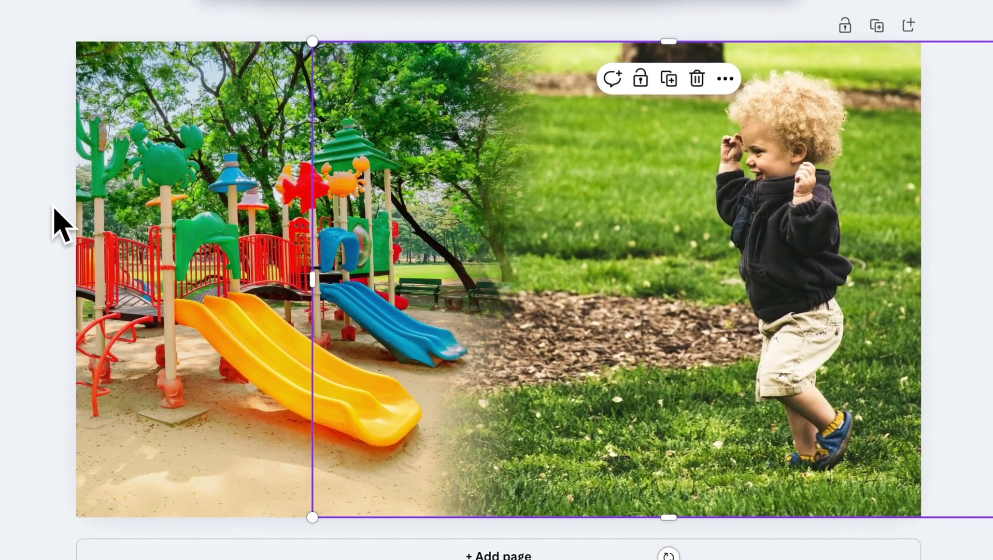
pyautogui.click(181, 250)
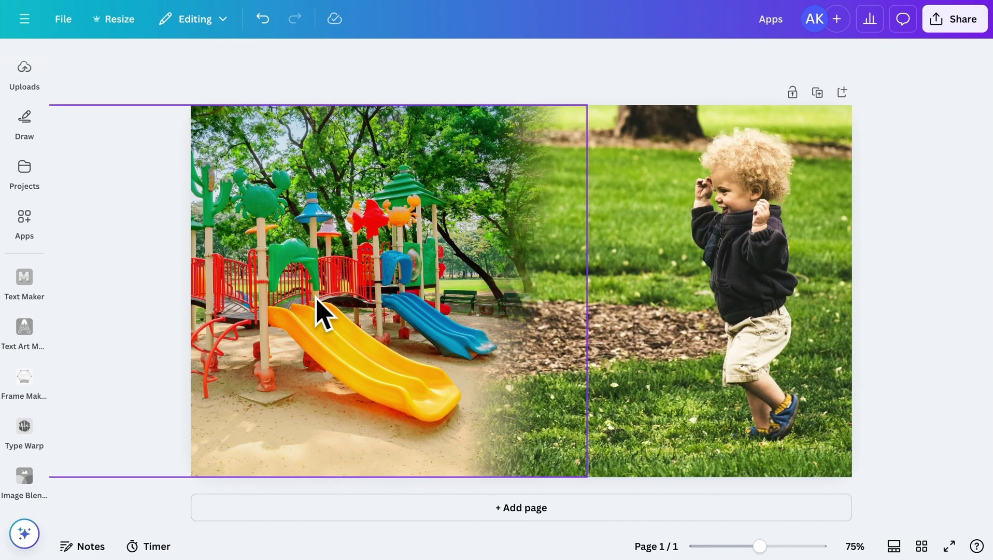
# Add a second page and place the man-walking photo on it.
pyautogui.click(598, 510)
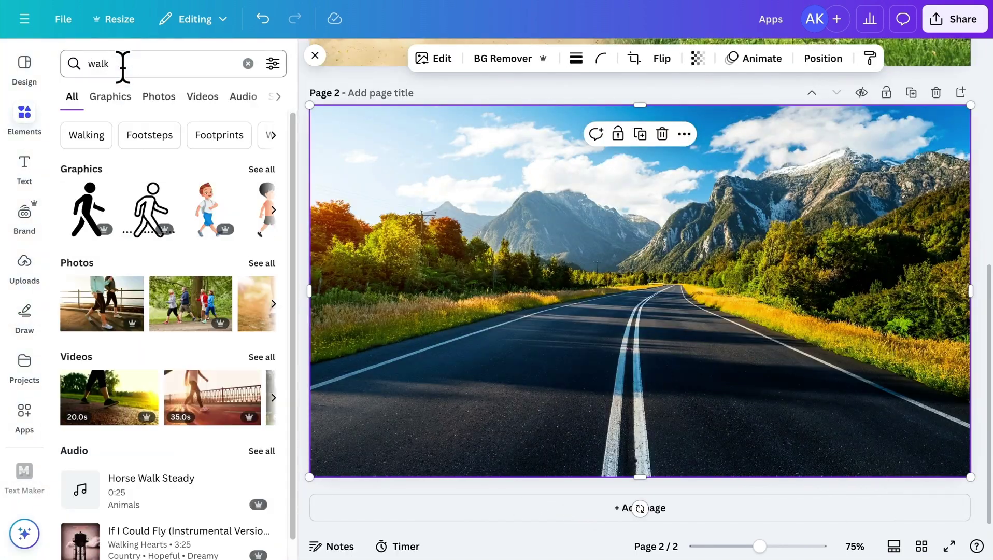
pyautogui.click(158, 96)
pyautogui.scroll(-10, 155, 311)
pyautogui.click(222, 342)
pyautogui.scroll(-4, 41, 456)
# Blend the walker into the road scene with a widened radial fade at strength 18, and save.
pyautogui.click(23, 474)
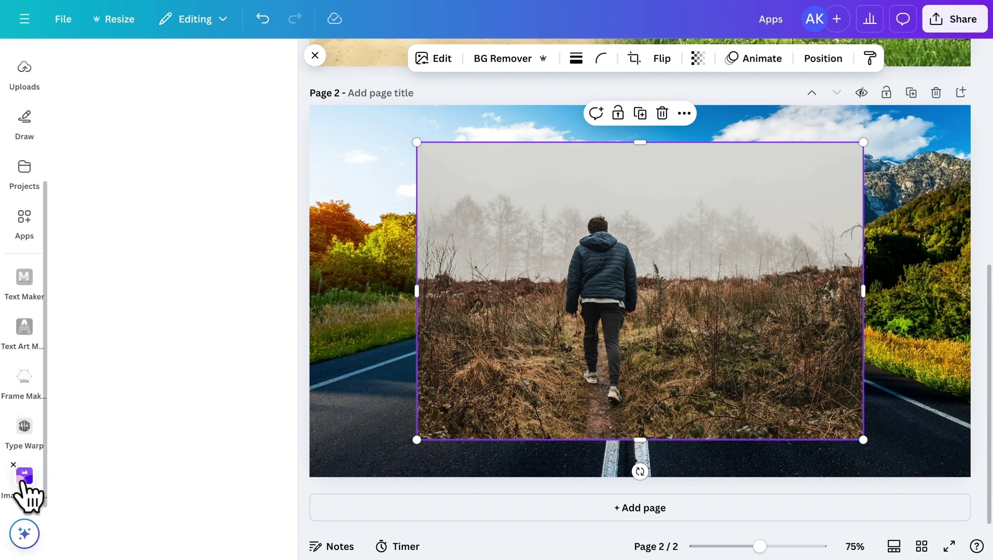
pyautogui.click(165, 153)
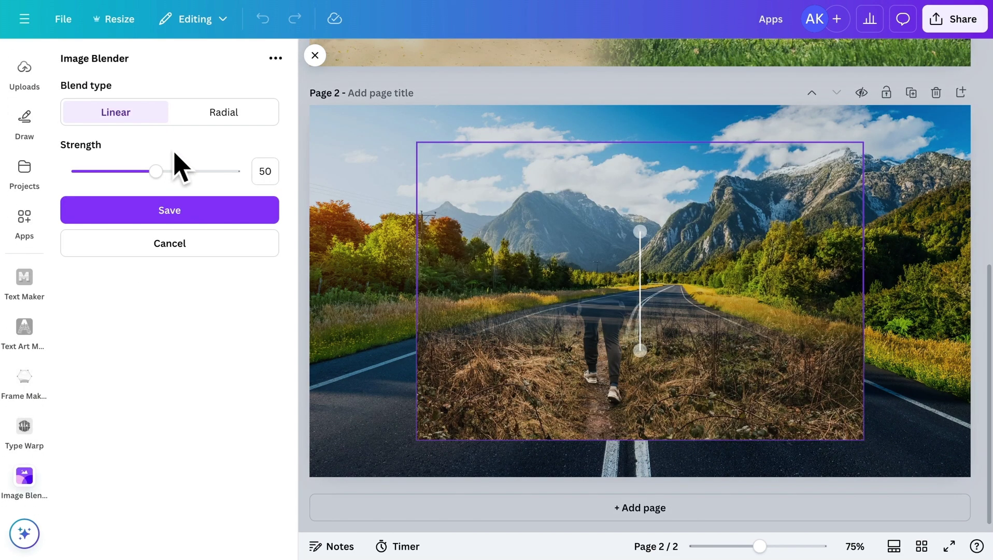
pyautogui.click(219, 124)
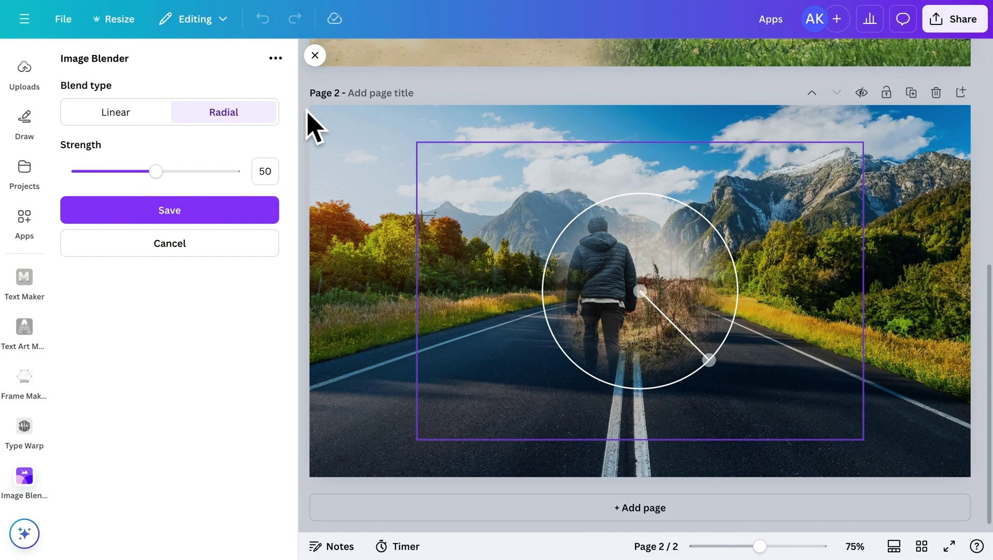
pyautogui.moveTo(720, 377); pyautogui.dragTo(737, 401)
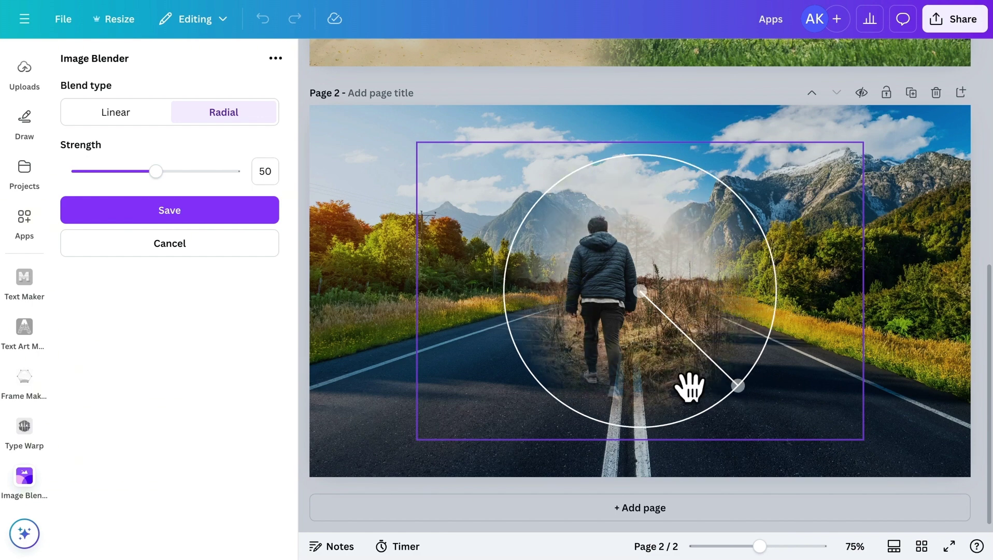
pyautogui.click(104, 172)
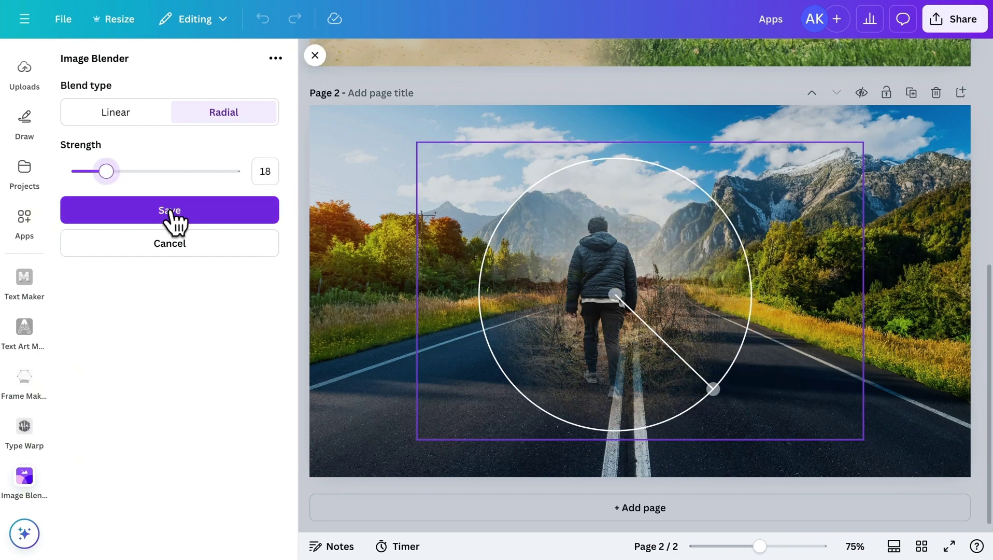
pyautogui.click(171, 217)
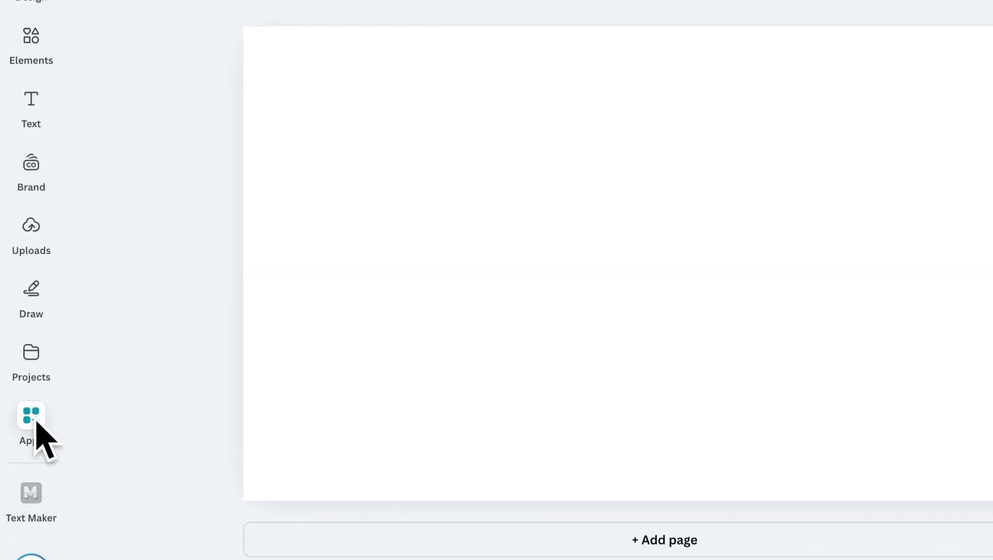
# Open the Text Art Maker app and enter BTC as its text.
pyautogui.click(24, 410)
pyautogui.click(200, 83)
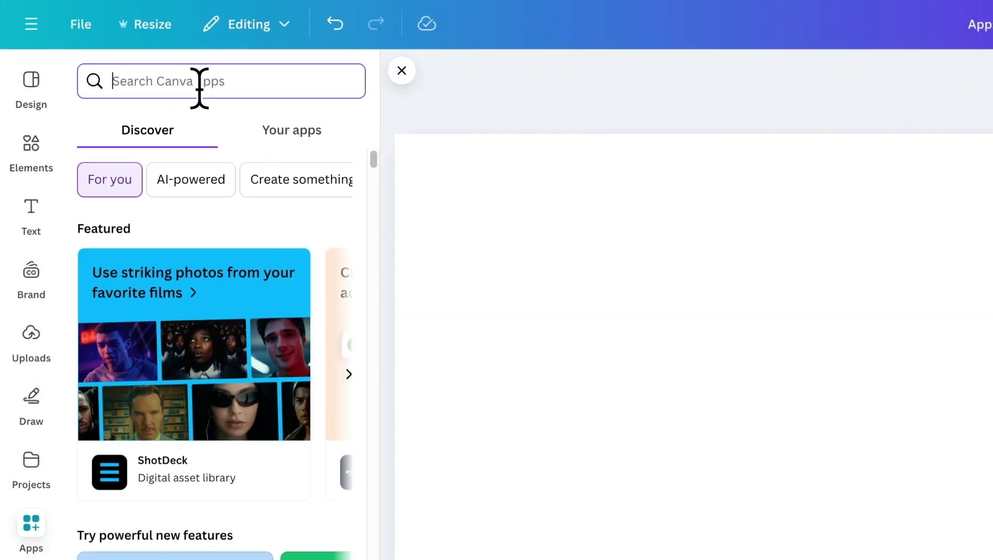
pyautogui.write('text art maker')
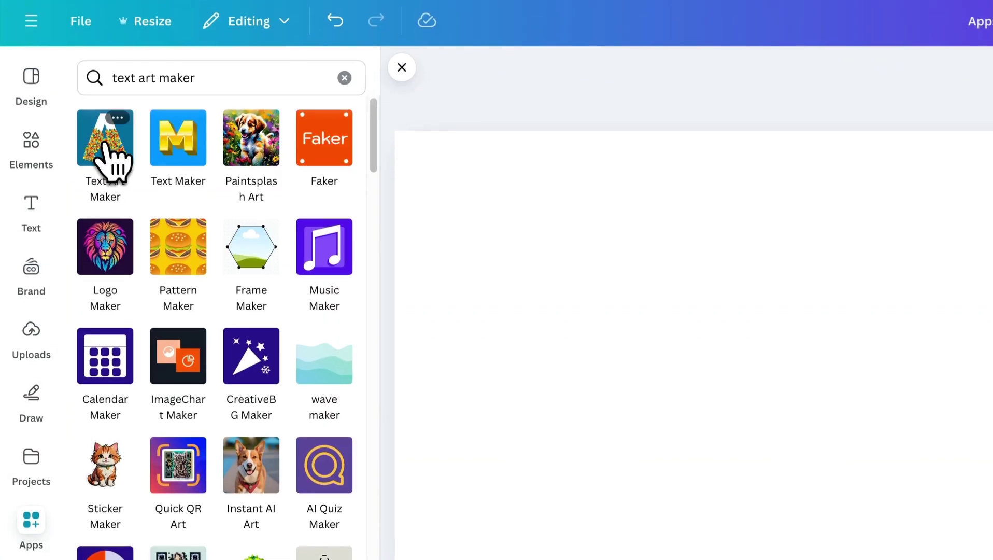
pyautogui.click(105, 144)
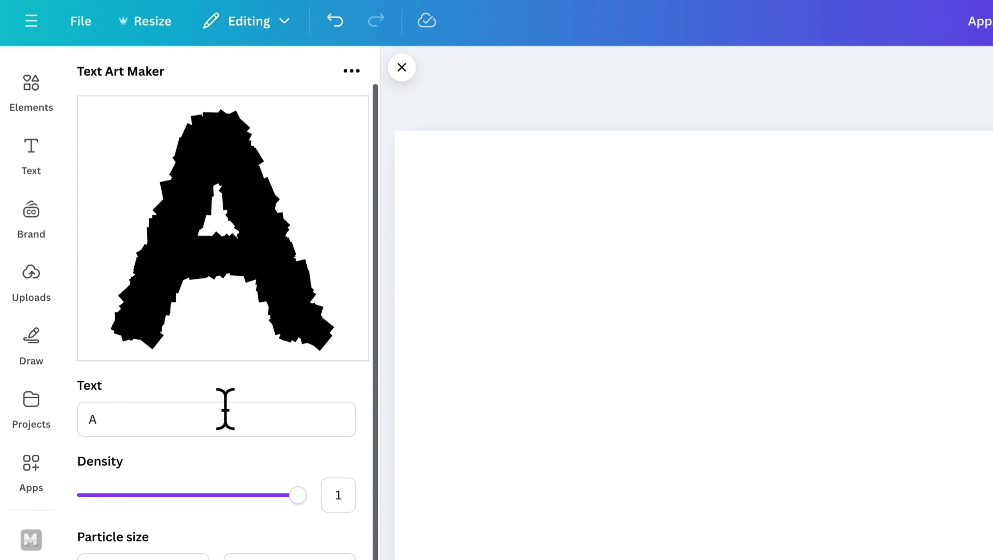
pyautogui.write('BTC')
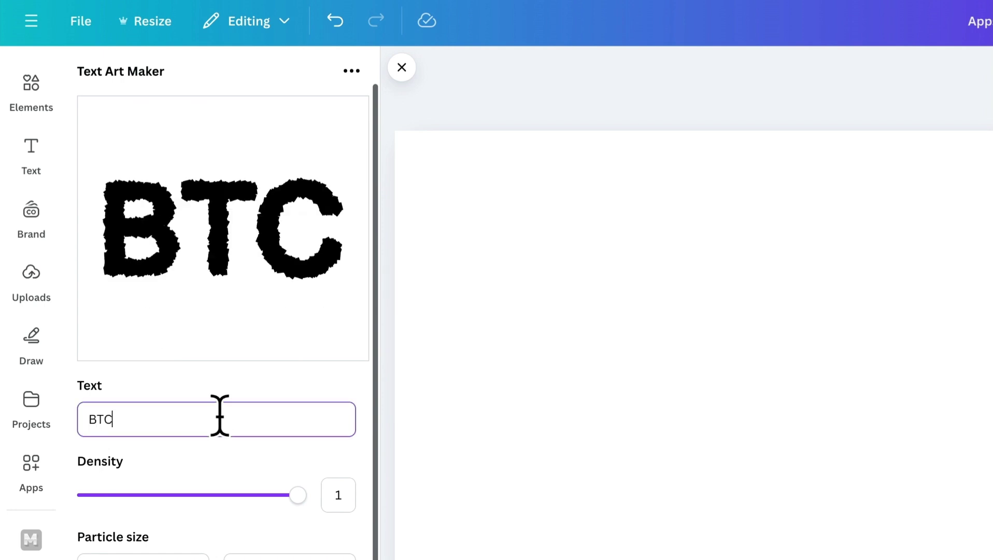
pyautogui.scroll(-2, 220, 415)
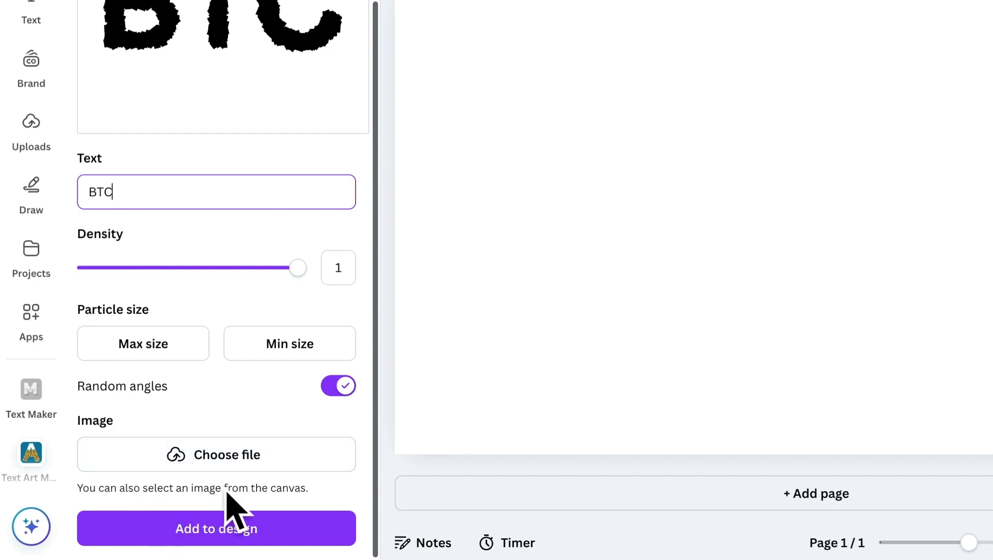
# Add the bitcoin coin image to the page and use it to build the BTC letters.
pyautogui.click(32, 98)
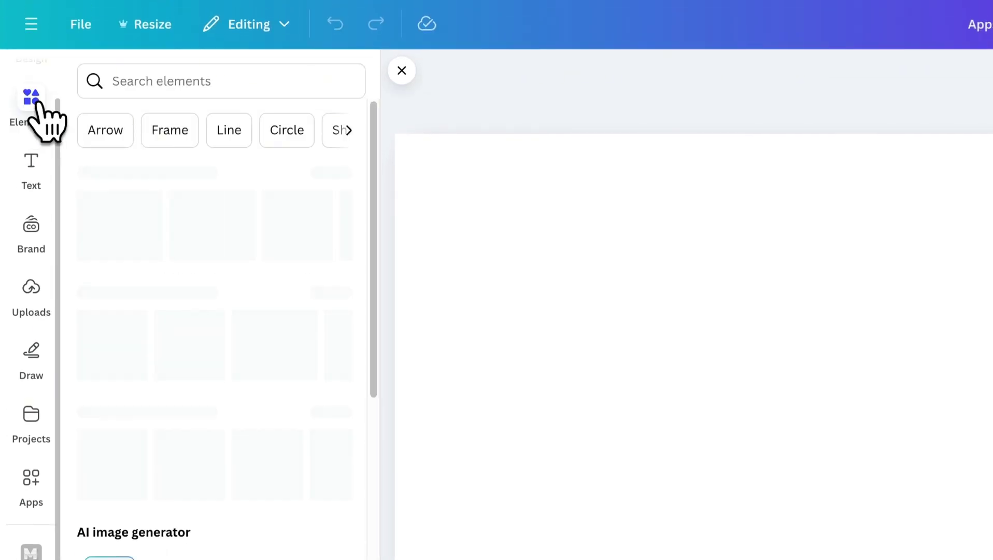
pyautogui.click(243, 228)
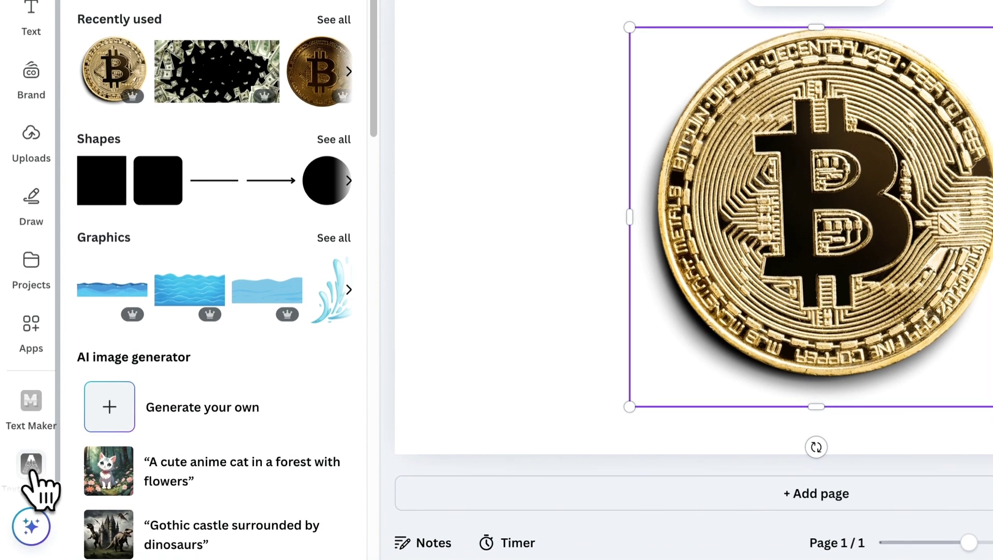
pyautogui.click(31, 552)
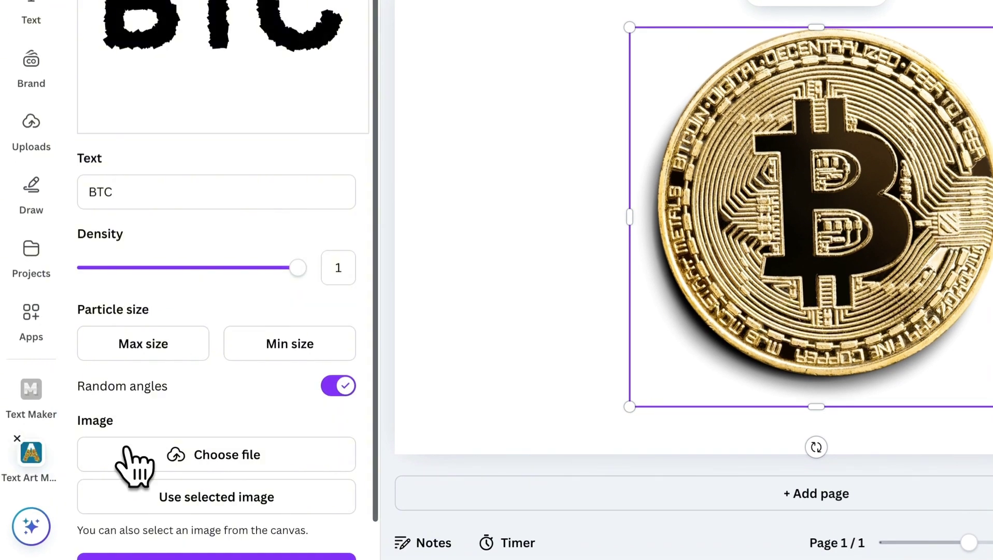
pyautogui.click(215, 494)
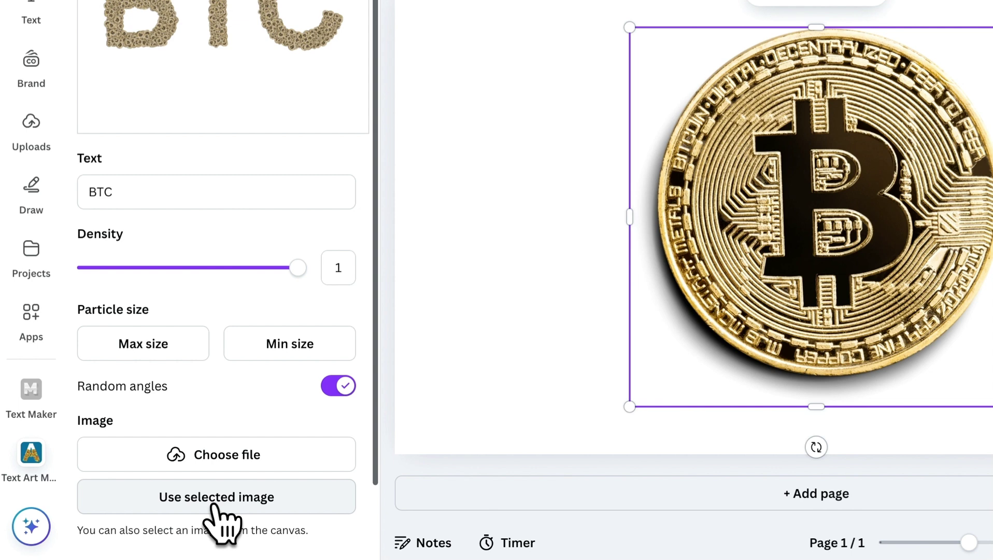
# Raise the minimum particle size, set density to 0.4, and keep random angles on.
pyautogui.scroll(2, 221, 525)
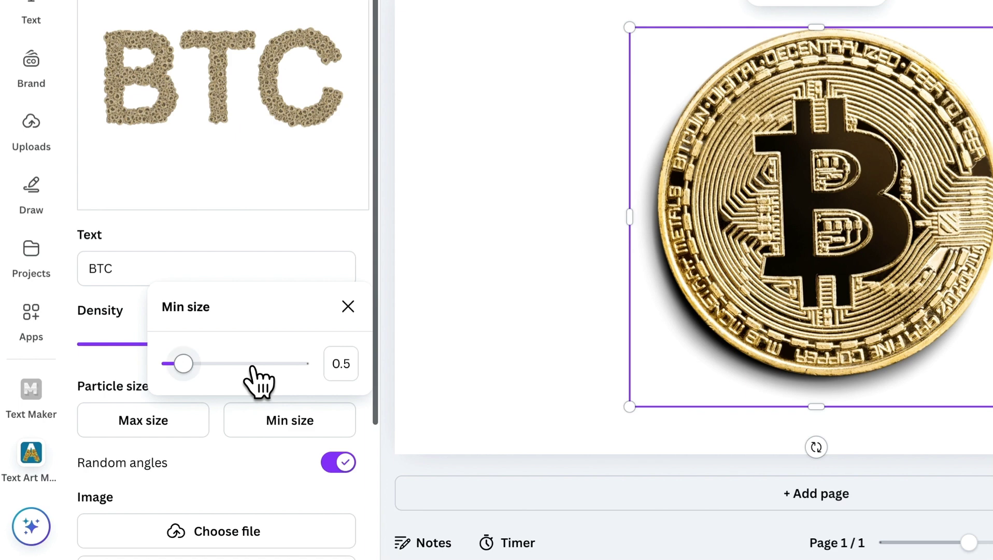
pyautogui.press('Right')
pyautogui.press('Right')
pyautogui.press('Right')
pyautogui.press('Right')
pyautogui.press('Right')
pyautogui.press('Right')
pyautogui.press('Right')
pyautogui.press('Right')
pyautogui.press('Right')
pyautogui.press('Right')
pyautogui.press('Right')
pyautogui.press('Right')
pyautogui.press('Right')
pyautogui.press('Right')
pyautogui.press('Right')
pyautogui.press('Right')
pyautogui.press('Right')
pyautogui.press('Right')
pyautogui.press('Right')
pyautogui.press('Right')
pyautogui.press('Right')
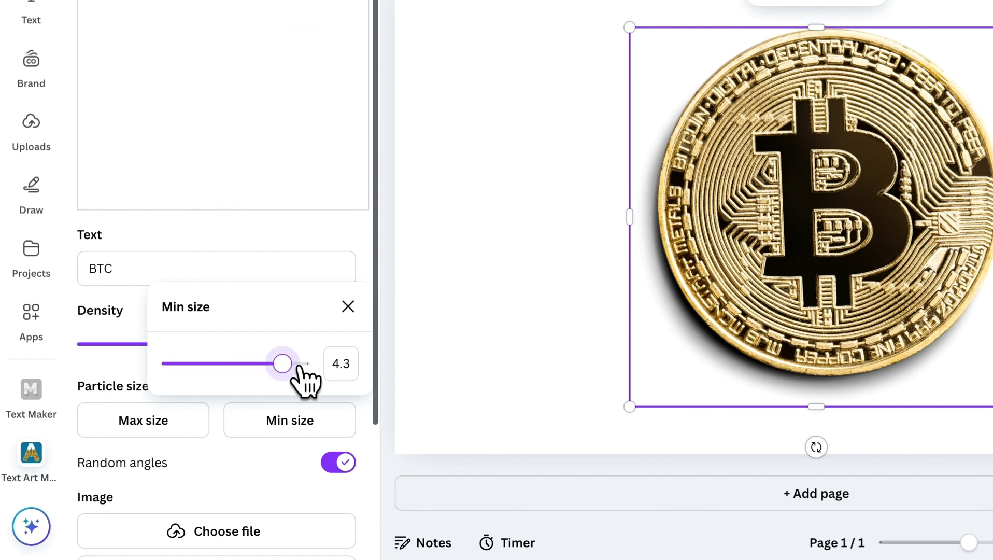
pyautogui.click(112, 375)
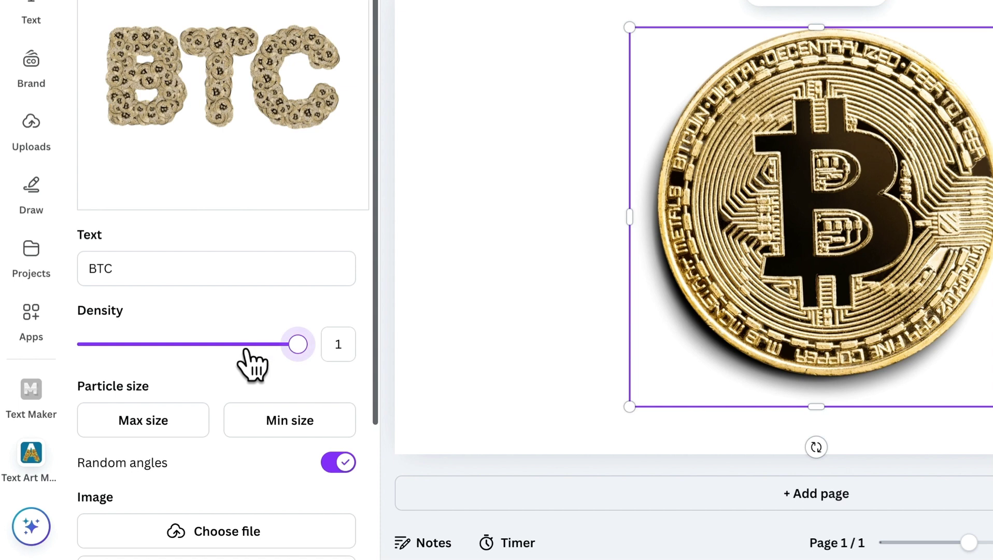
pyautogui.moveTo(247, 352); pyautogui.dragTo(157, 346)
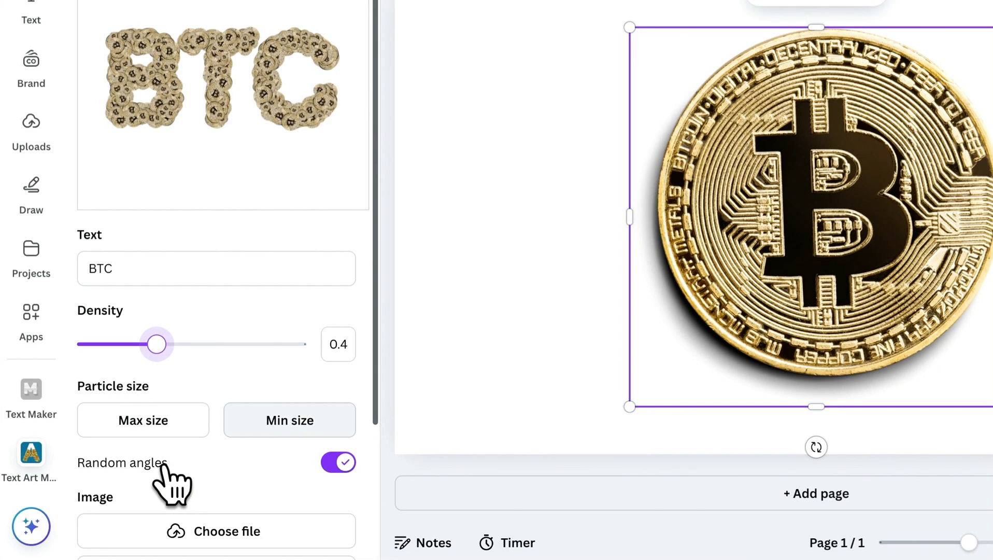
pyautogui.click(341, 461)
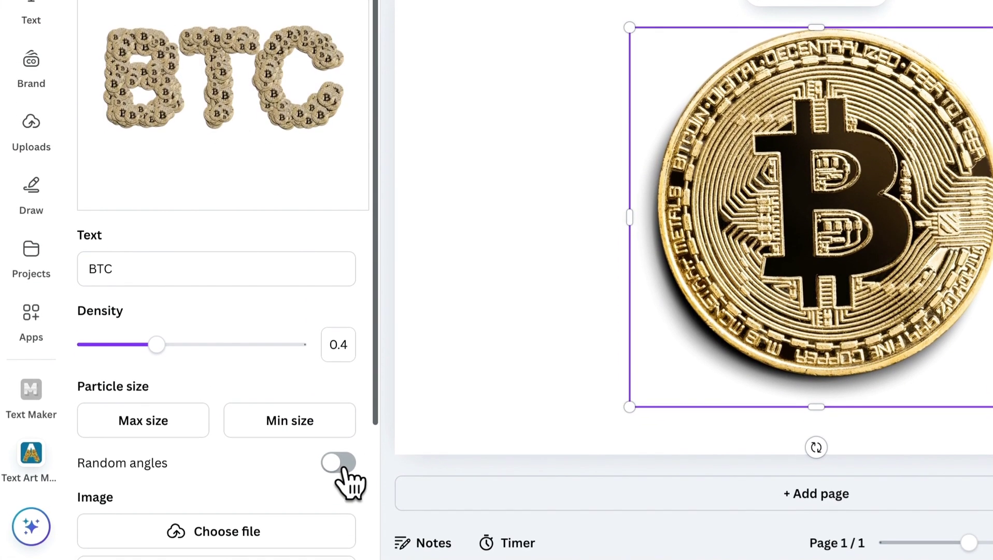
pyautogui.click(343, 466)
pyautogui.scroll(-3, 343, 468)
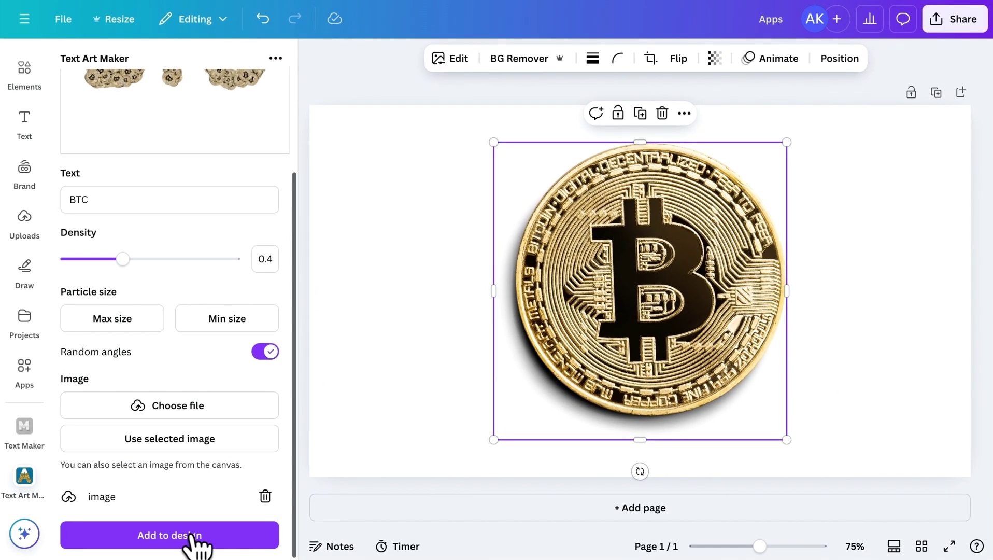
# Add the BTC coin text art to the page and give it a black-to-gold gradient background.
pyautogui.click(191, 542)
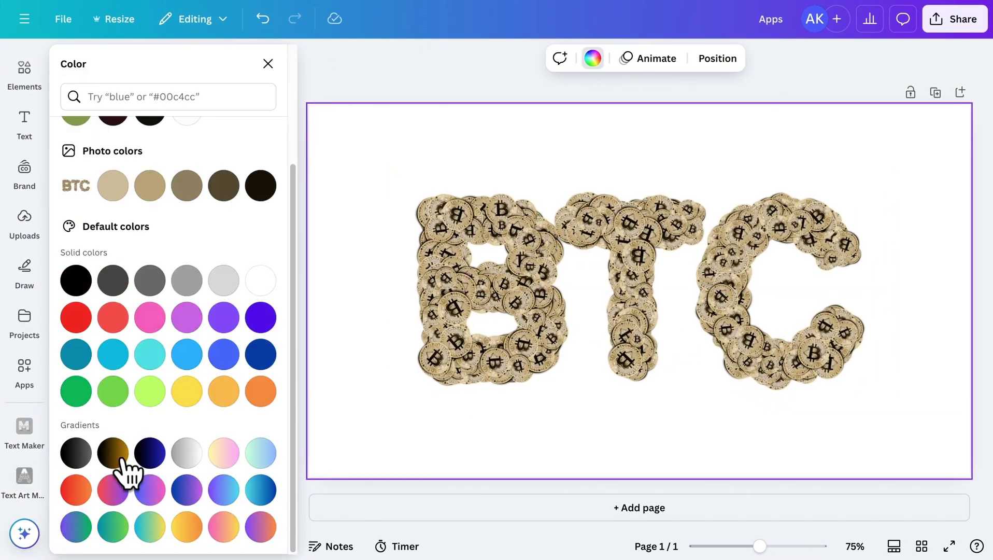
pyautogui.click(113, 453)
pyautogui.click(268, 64)
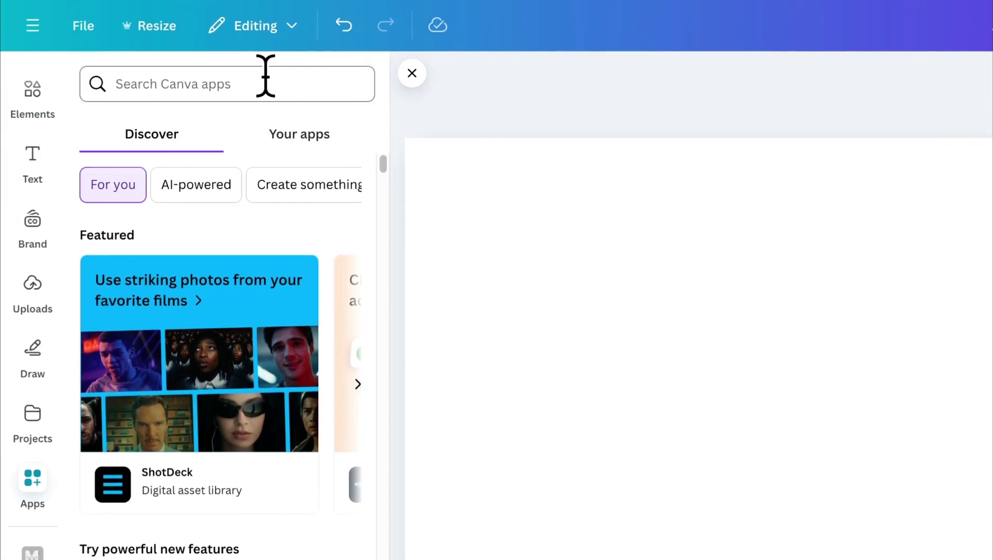
# Find the Frame Maker app by searching 'frame maker' and open it.
pyautogui.click(266, 76)
pyautogui.write('frame maker')
pyautogui.press('Return')
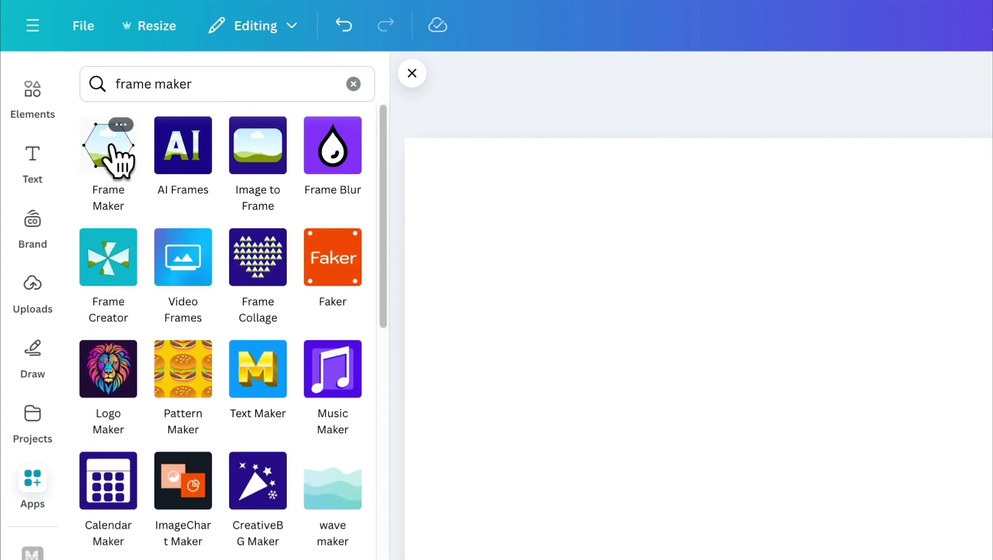
pyautogui.click(108, 152)
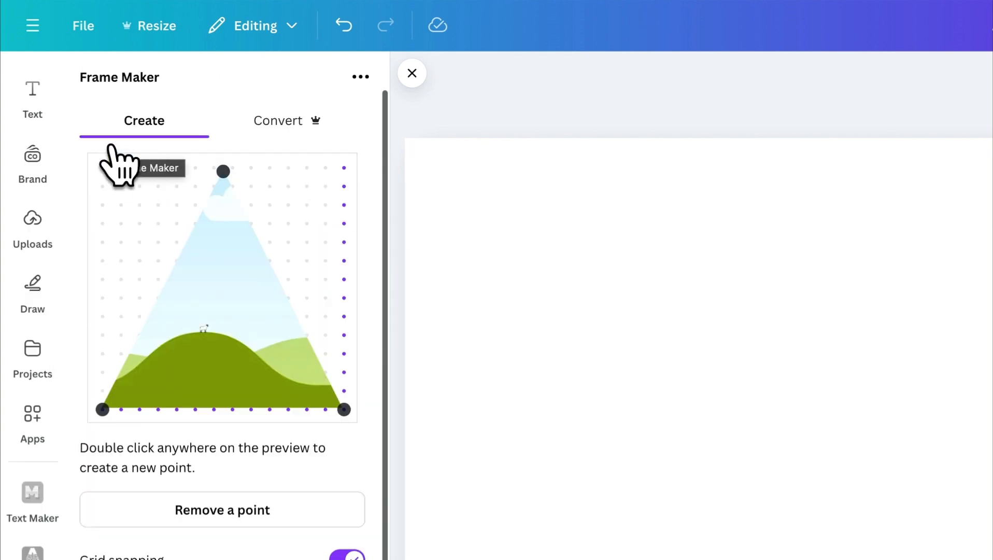
# Reshape the triangle into a slanted four-sided frame, removing the extra right-side point.
pyautogui.moveTo(221, 176); pyautogui.dragTo(158, 186)
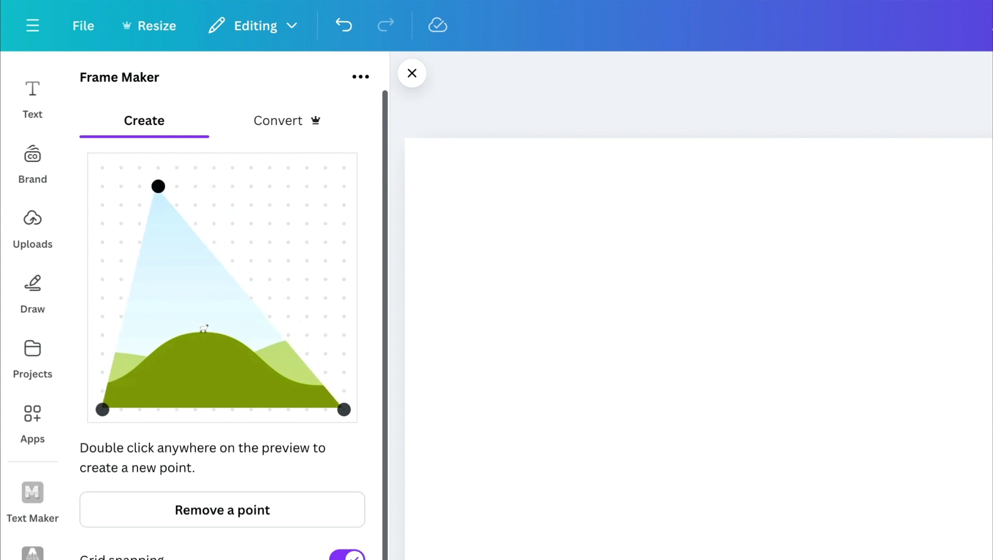
pyautogui.doubleClick(279, 213)
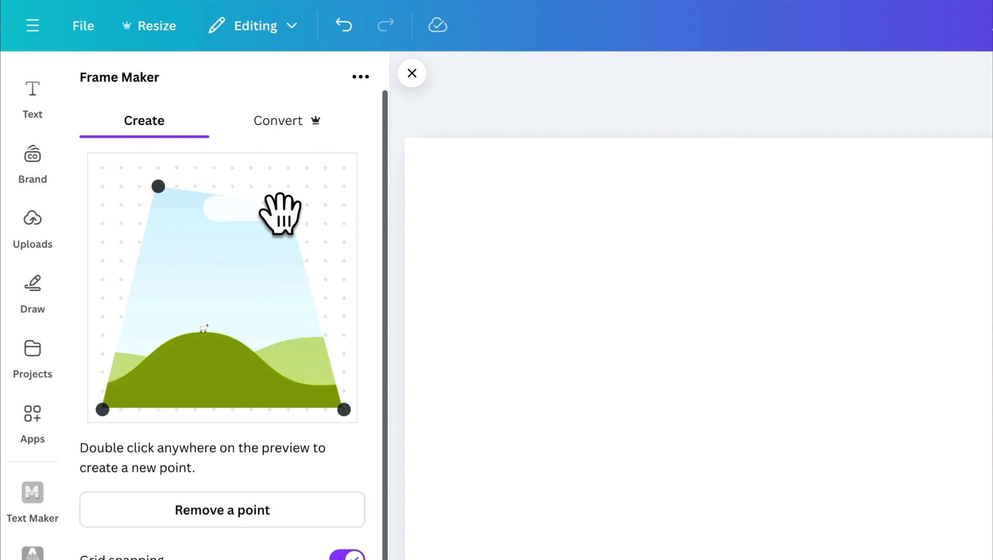
pyautogui.moveTo(343, 410); pyautogui.dragTo(271, 392)
pyautogui.moveTo(158, 186); pyautogui.dragTo(139, 204)
pyautogui.doubleClick(280, 297)
pyautogui.moveTo(280, 296); pyautogui.dragTo(327, 296)
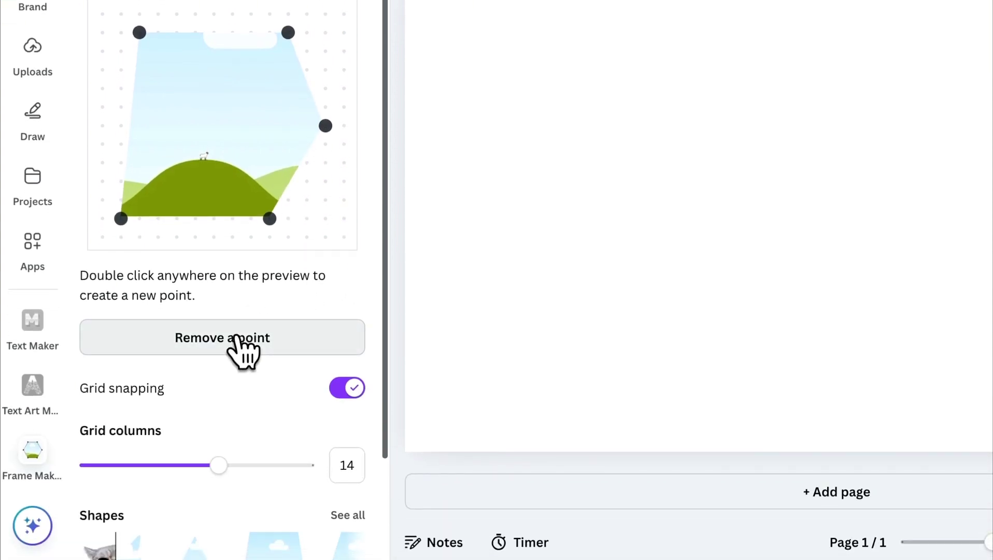
pyautogui.click(241, 509)
pyautogui.click(326, 138)
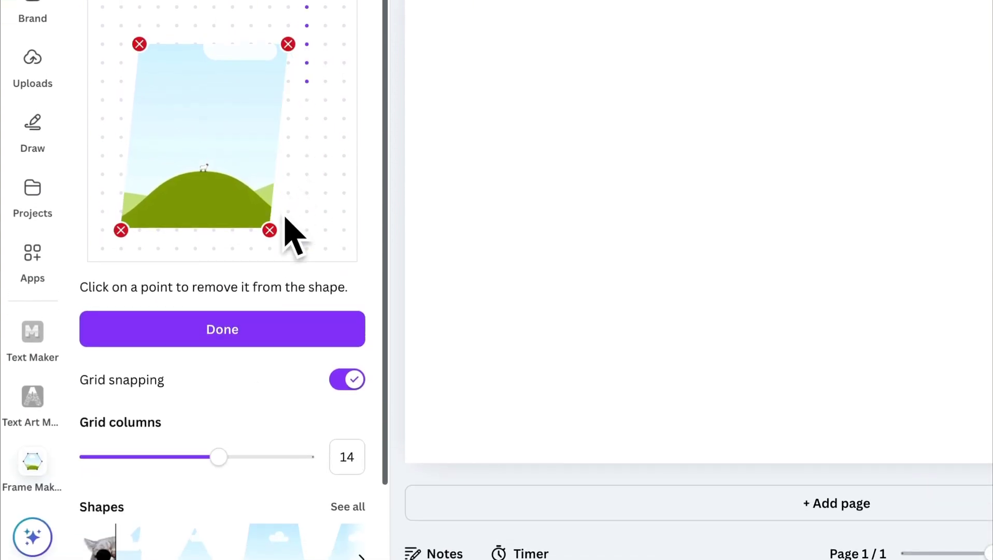
pyautogui.click(223, 329)
# With grid snapping off, drag the corners into a trapezoid, then re-enable snapping.
pyautogui.scroll(-1, 239, 363)
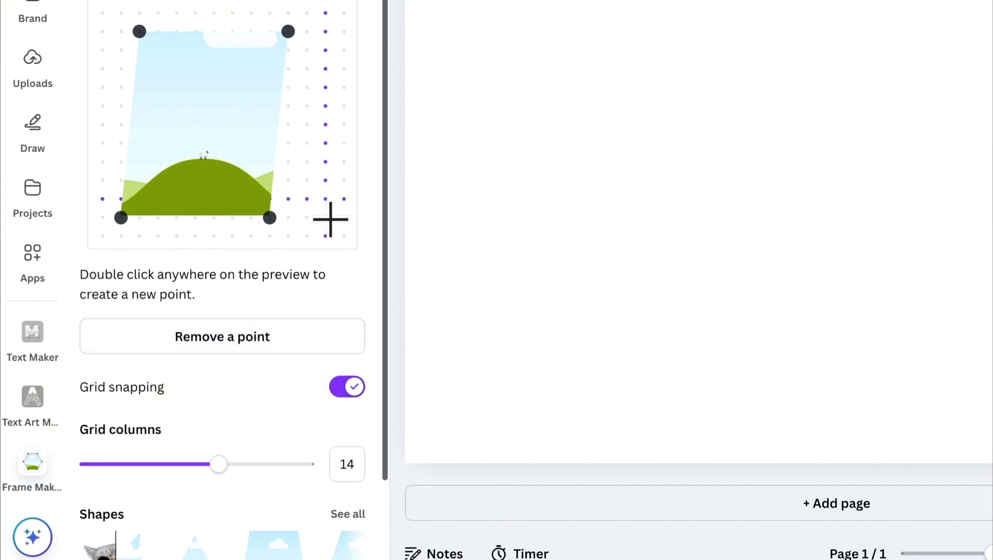
pyautogui.click(346, 386)
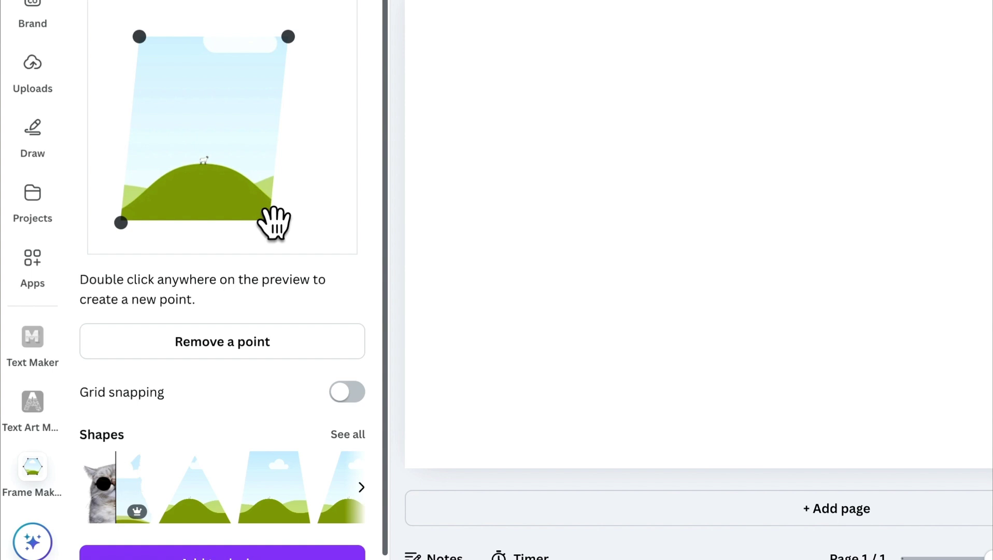
pyautogui.moveTo(271, 221); pyautogui.dragTo(320, 222)
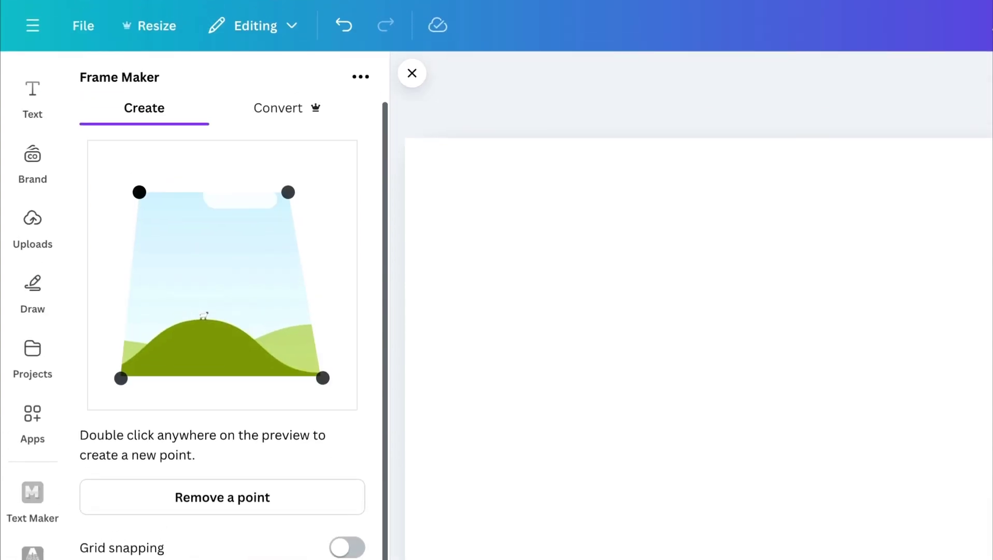
pyautogui.moveTo(139, 37); pyautogui.dragTo(161, 36)
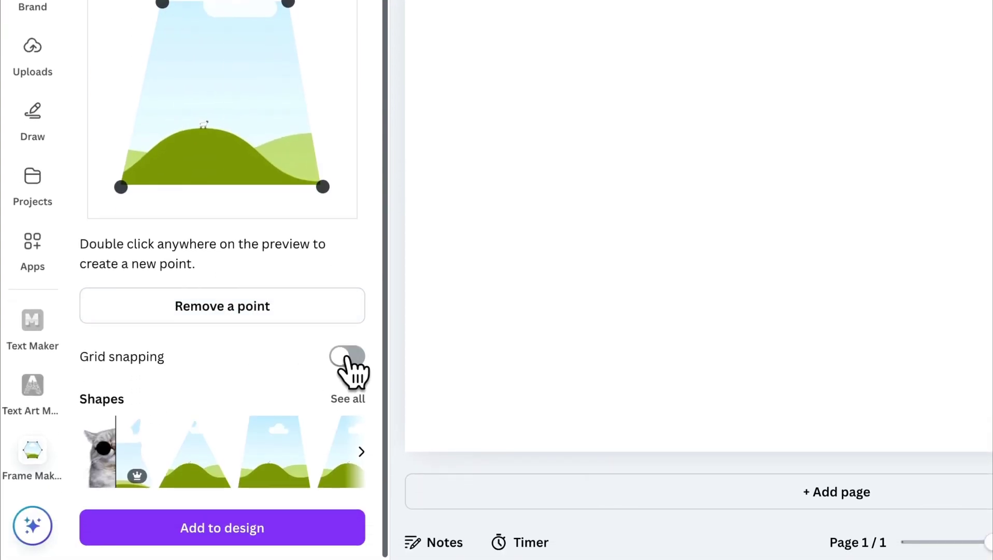
pyautogui.click(346, 360)
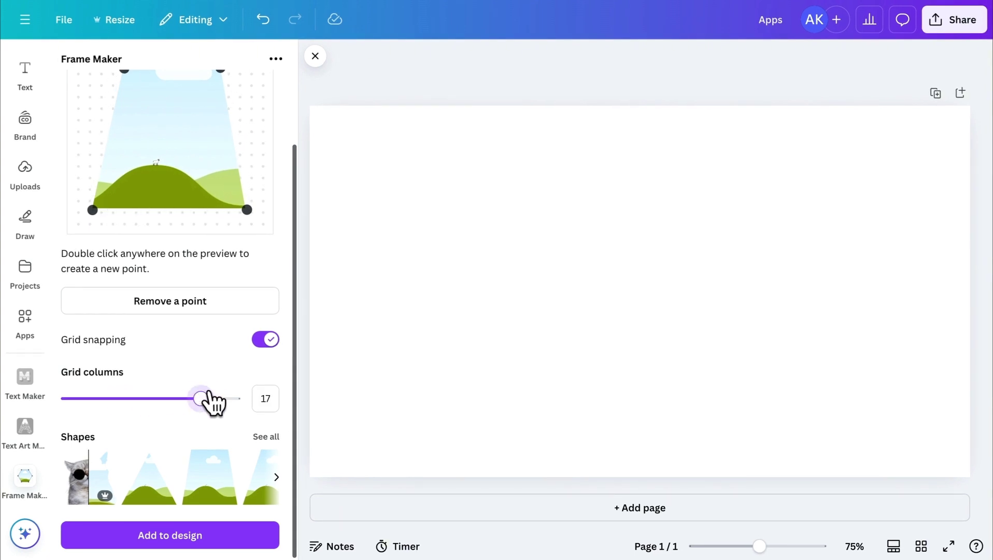
# Set grid columns to 18 and browse the preset frame shapes before returning.
pyautogui.scroll(2, 211, 401)
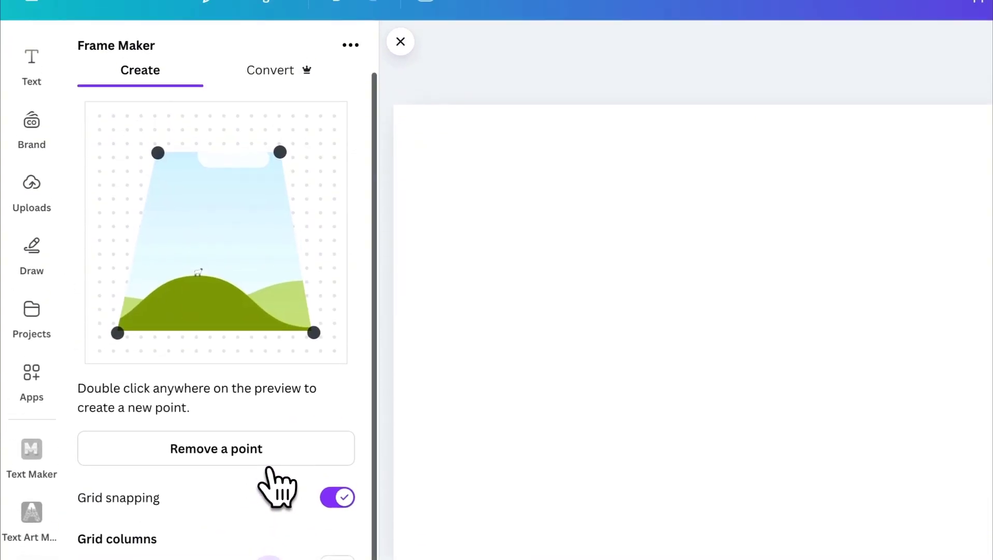
pyautogui.moveTo(220, 143); pyautogui.dragTo(208, 137)
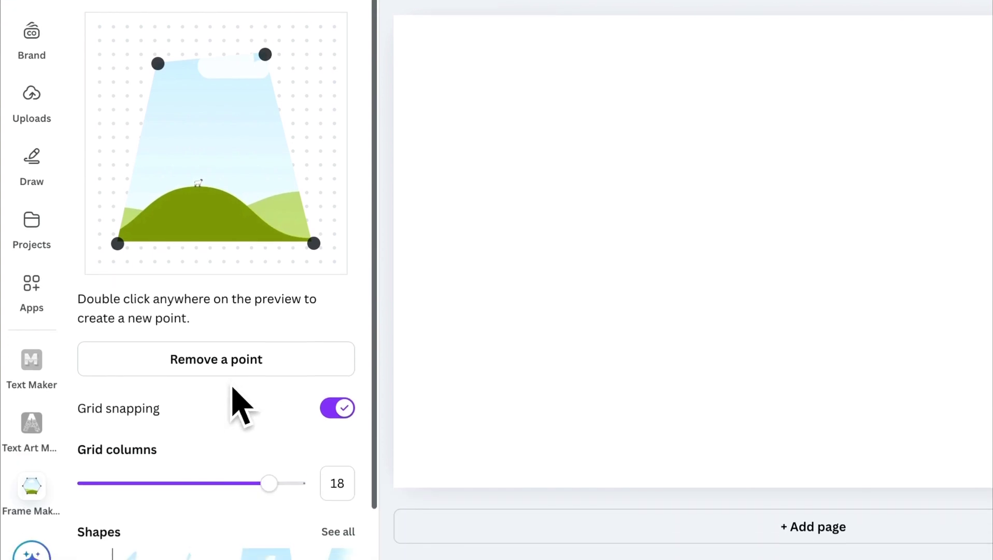
pyautogui.scroll(-3, 223, 549)
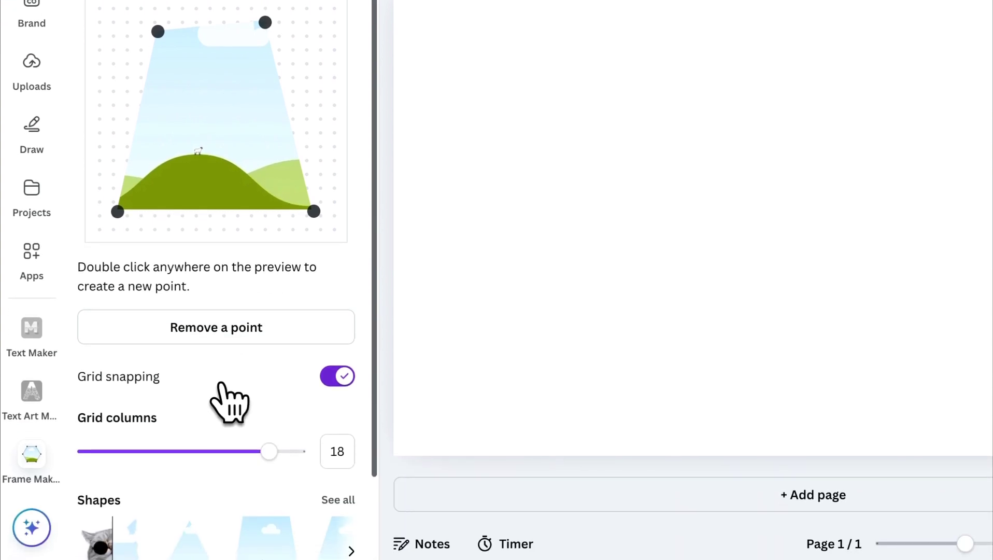
pyautogui.click(326, 410)
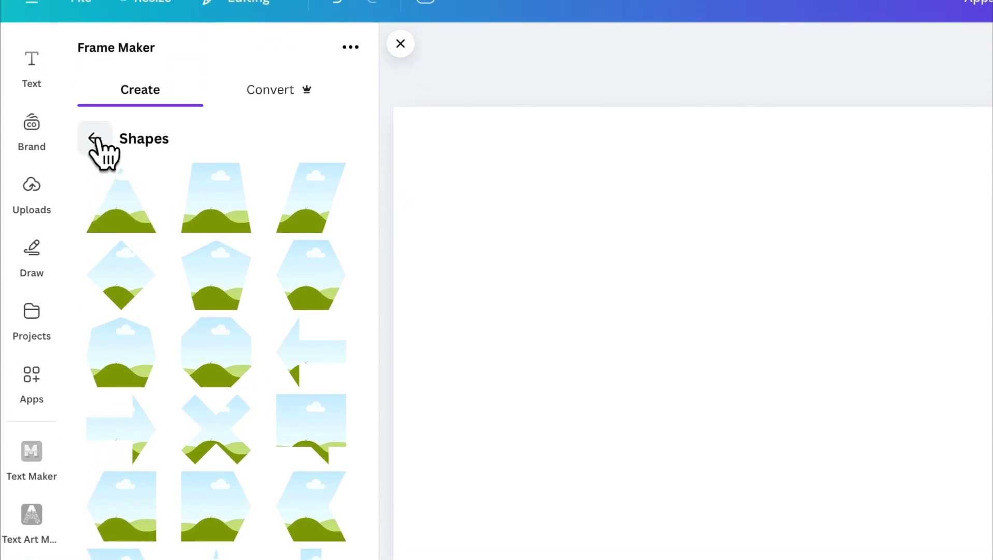
pyautogui.click(94, 14)
pyautogui.scroll(-3, 187, 399)
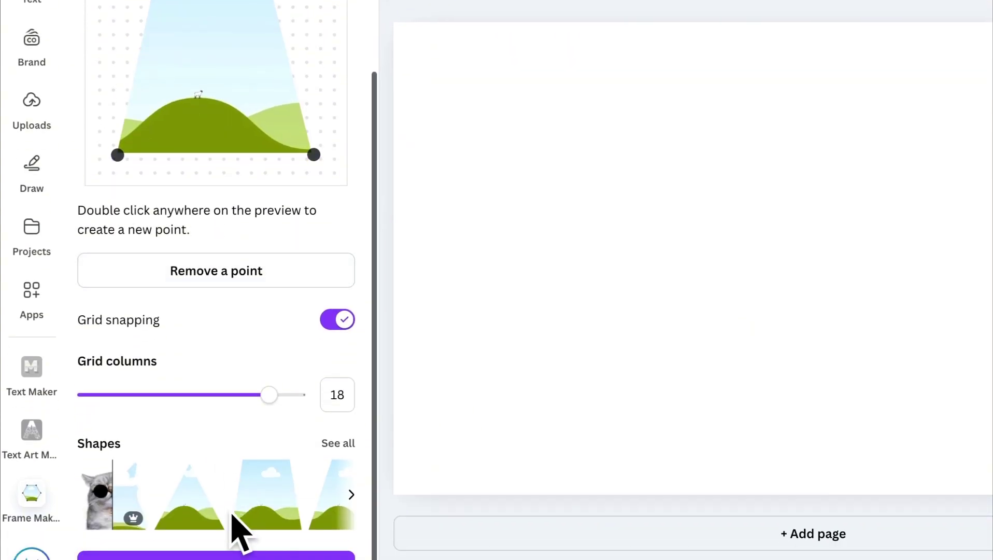
# Add the trapezoid frame to the page, fill it with the green-shirt boy photo, and move it right.
pyautogui.click(218, 529)
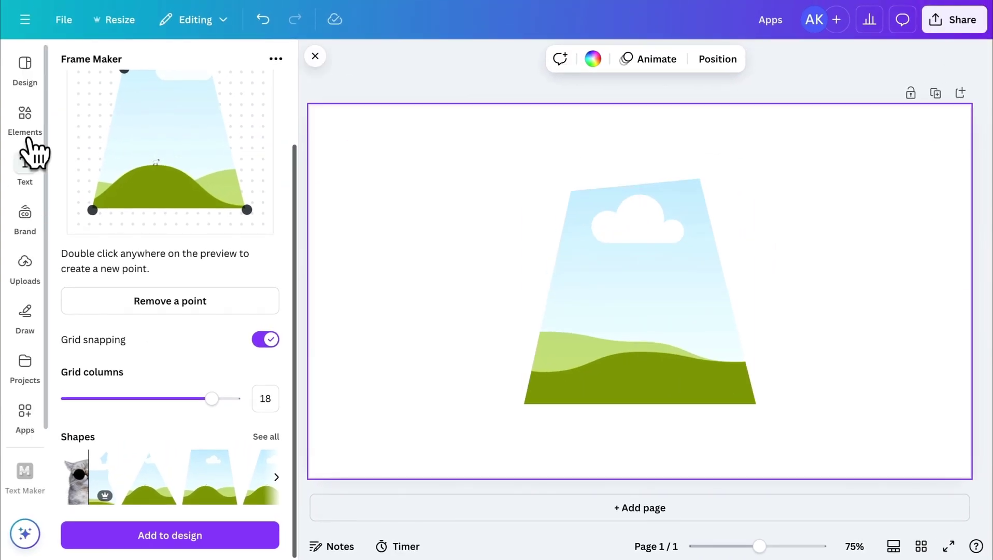
pyautogui.click(25, 119)
pyautogui.click(165, 98)
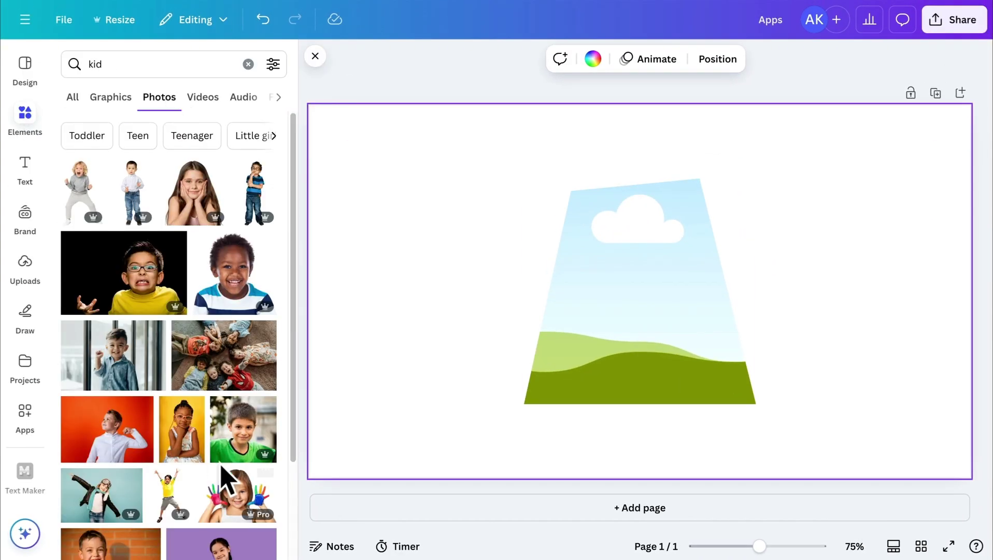
pyautogui.click(233, 448)
pyautogui.moveTo(627, 331); pyautogui.dragTo(784, 338)
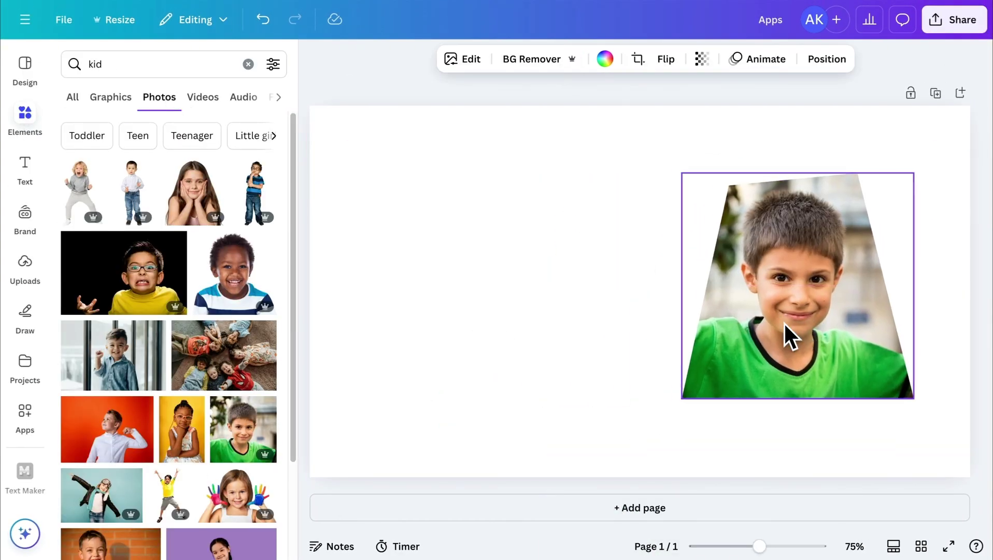
pyautogui.click(464, 259)
pyautogui.scroll(-2, 23, 479)
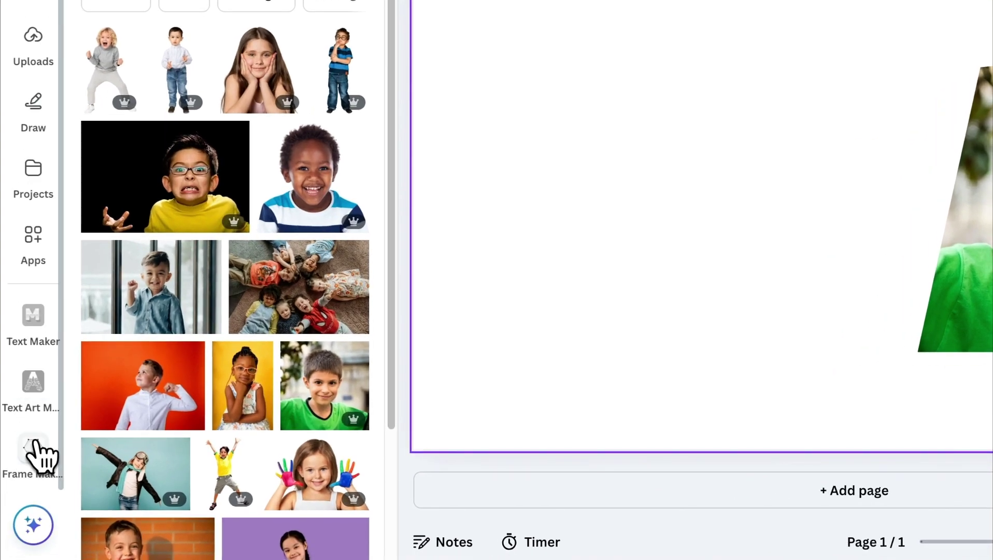
# Reopen Frame Maker and switch to its convert-design-to-frame option.
pyautogui.click(23, 480)
pyautogui.scroll(2, 288, 24)
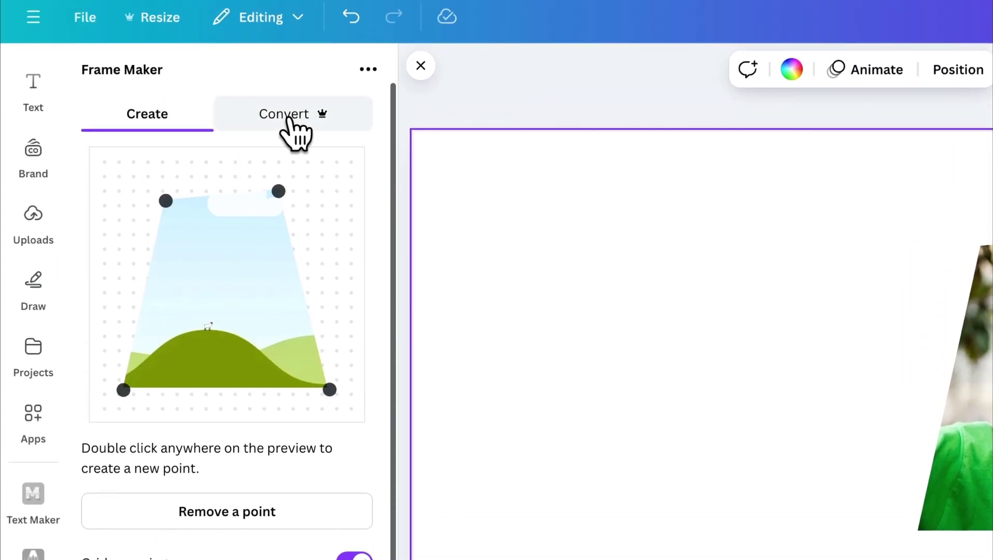
pyautogui.click(290, 125)
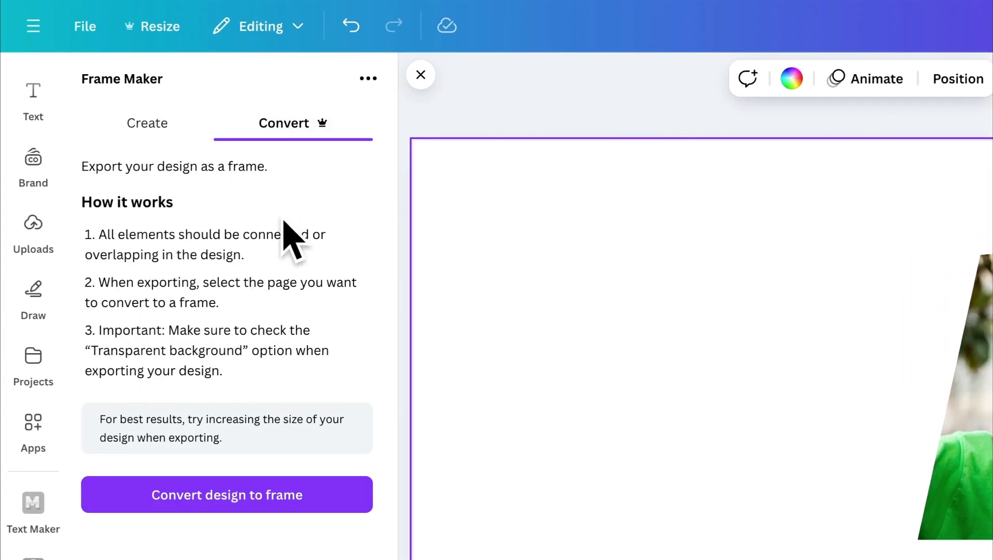
pyautogui.scroll(3, 40, 310)
# Search photos for 'fish', add the red goldfish, and shrink it beside the boy photo.
pyautogui.click(33, 150)
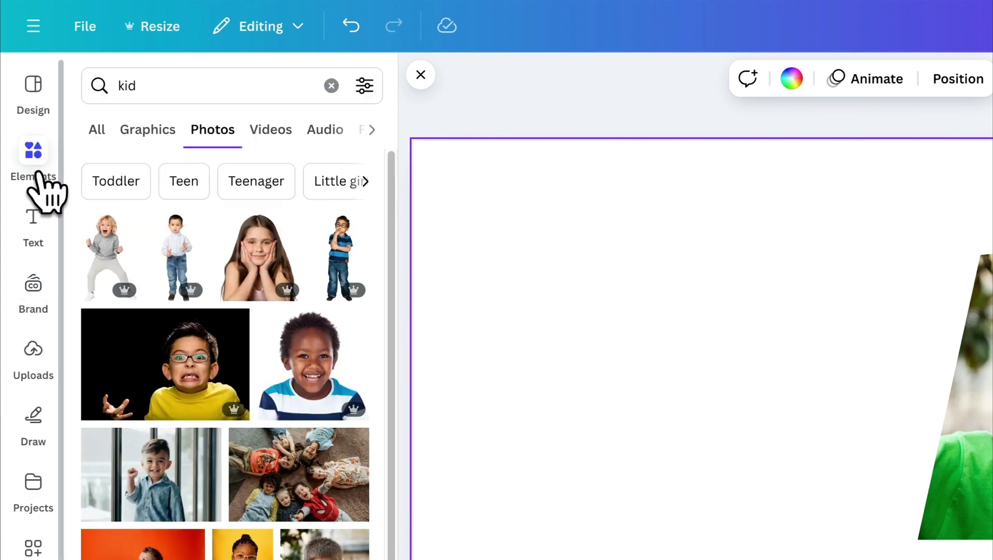
pyautogui.tripleClick(192, 89)
pyautogui.write('fish')
pyautogui.press('Return')
pyautogui.scroll(-5, 254, 259)
pyautogui.click(288, 293)
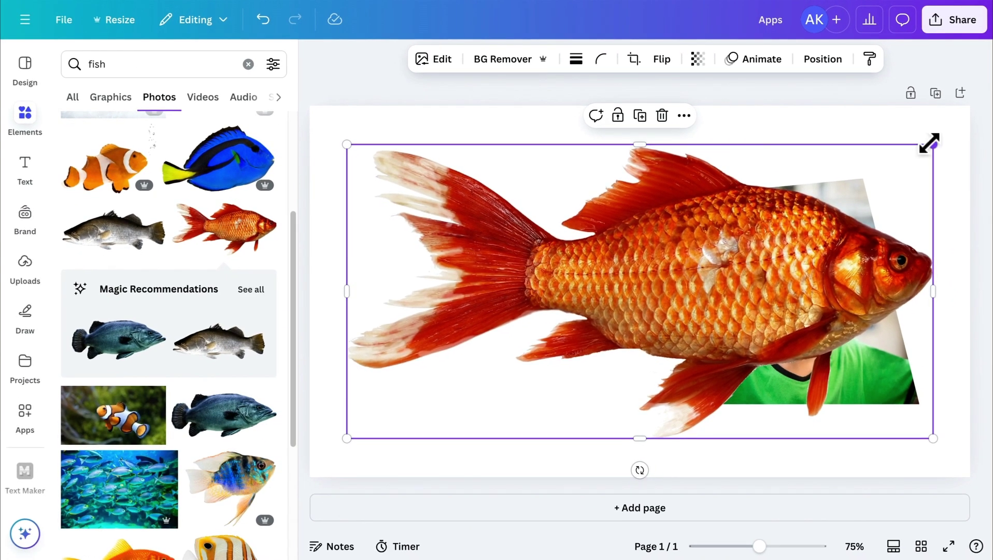
pyautogui.moveTo(929, 143); pyautogui.dragTo(631, 295)
pyautogui.moveTo(505, 361); pyautogui.dragTo(510, 272)
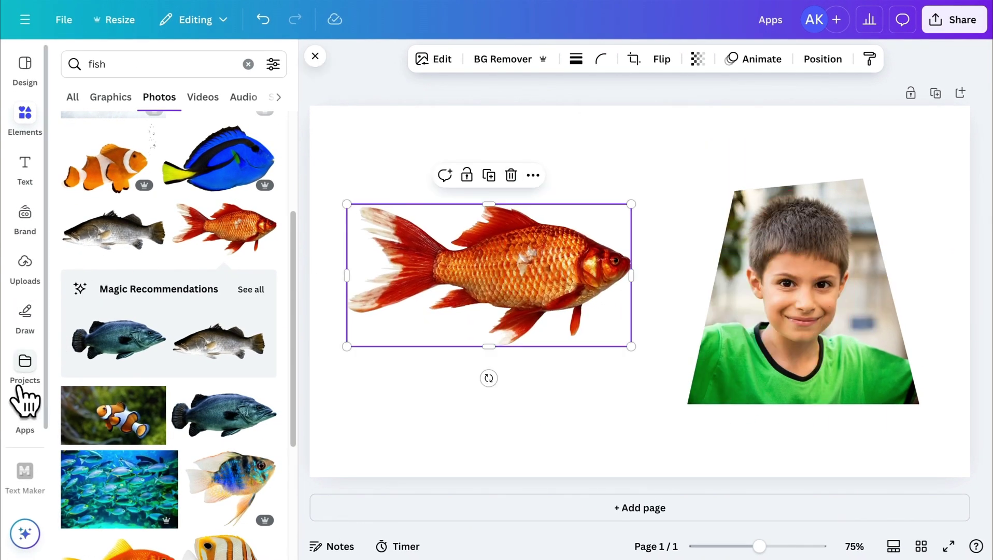
pyautogui.scroll(-2, 22, 412)
# Convert the design into a new frame with an increased export size.
pyautogui.click(25, 482)
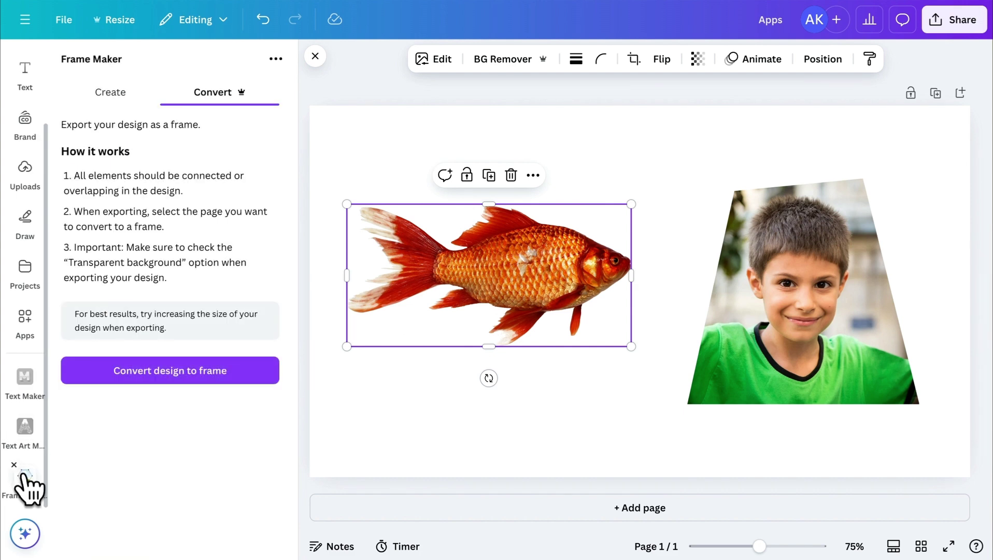
pyautogui.click(168, 369)
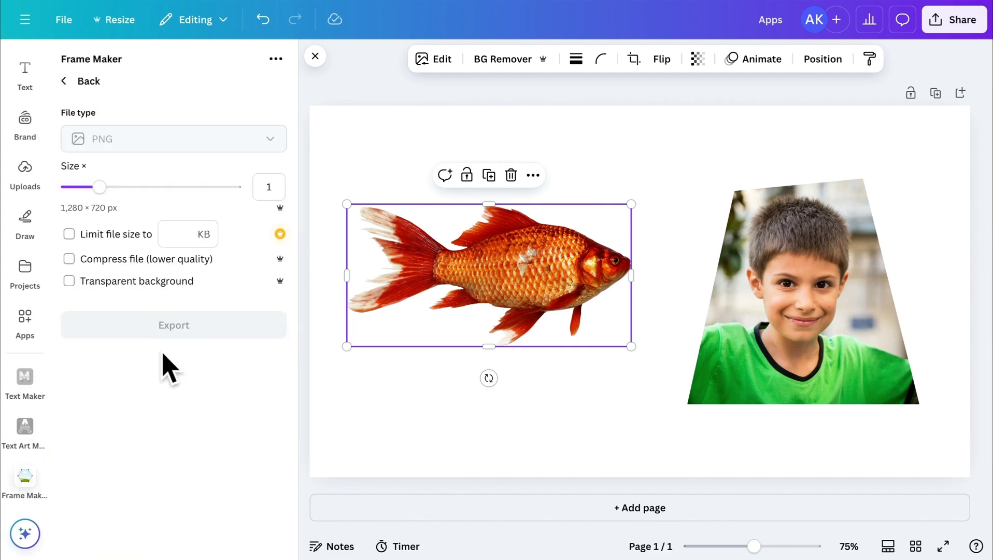
pyautogui.moveTo(93, 186); pyautogui.dragTo(276, 207)
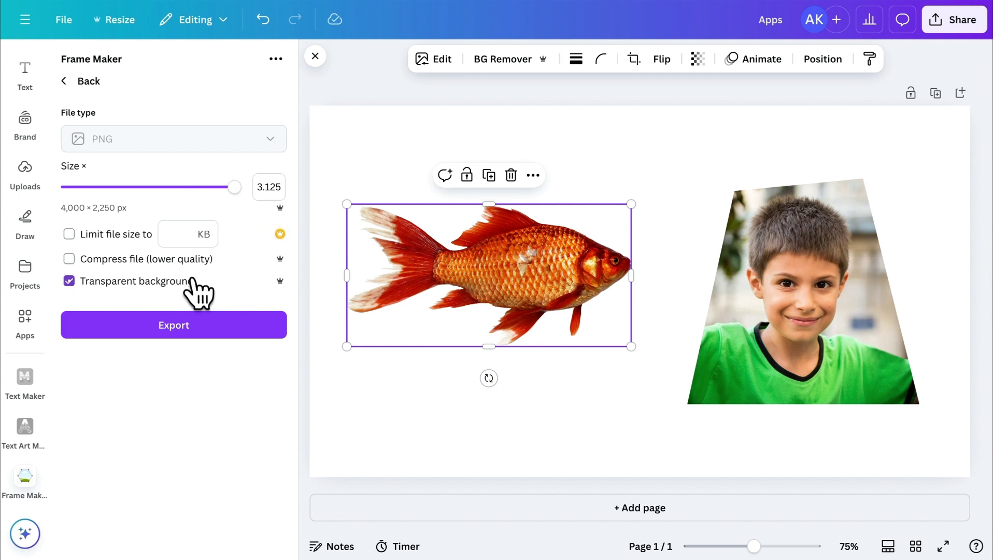
pyautogui.click(196, 331)
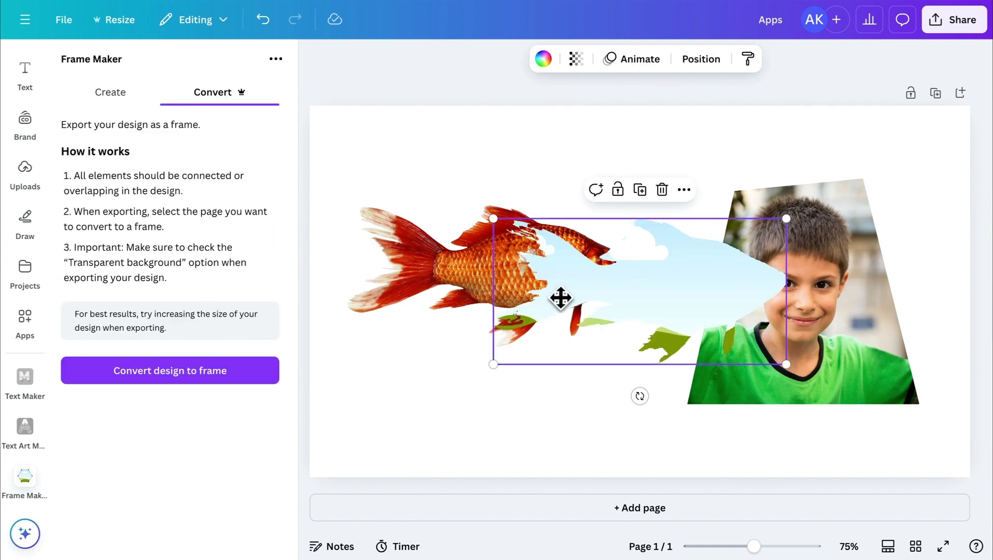
# Position the fish-shaped frame just below the goldfish.
pyautogui.moveTo(518, 327); pyautogui.dragTo(363, 452)
pyautogui.moveTo(492, 281); pyautogui.dragTo(492, 219)
pyautogui.moveTo(456, 337); pyautogui.dragTo(456, 319)
# Search photos for 'colors' and drop a colourful photo into the fish frame.
pyautogui.scroll(2, 18, 115)
pyautogui.click(20, 114)
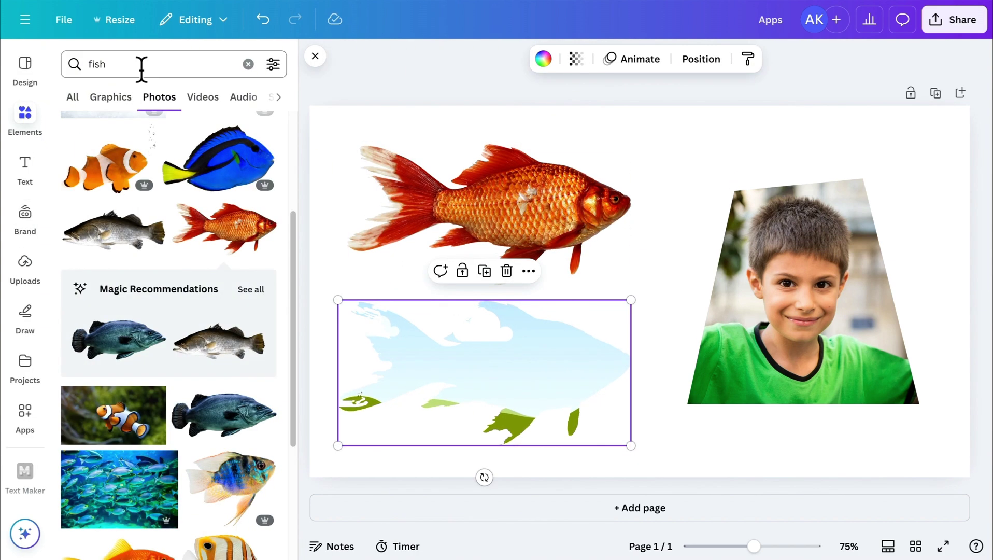
pyautogui.tripleClick(147, 64)
pyautogui.write('colors')
pyautogui.press('Return')
pyautogui.moveTo(185, 241); pyautogui.dragTo(448, 378)
pyautogui.click(650, 424)
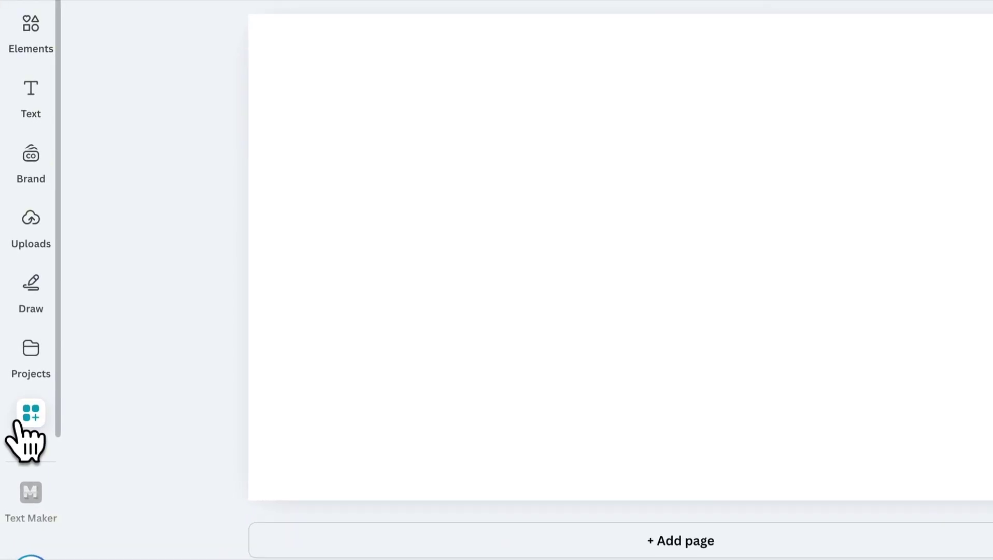
# Search the apps for 'type warp' and launch the Type Warp app.
pyautogui.click(16, 422)
pyautogui.click(240, 97)
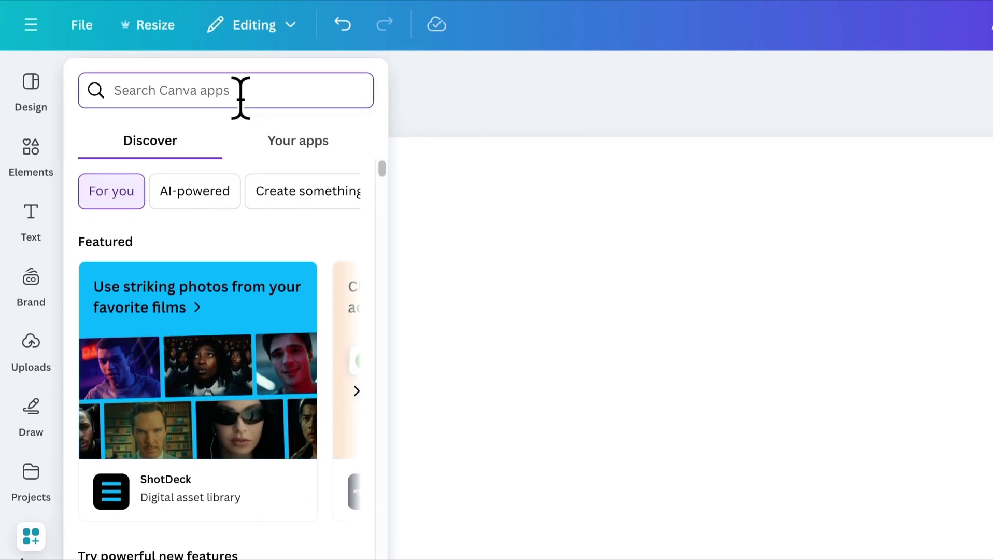
pyautogui.write('type warp')
pyautogui.press('Return')
pyautogui.click(104, 155)
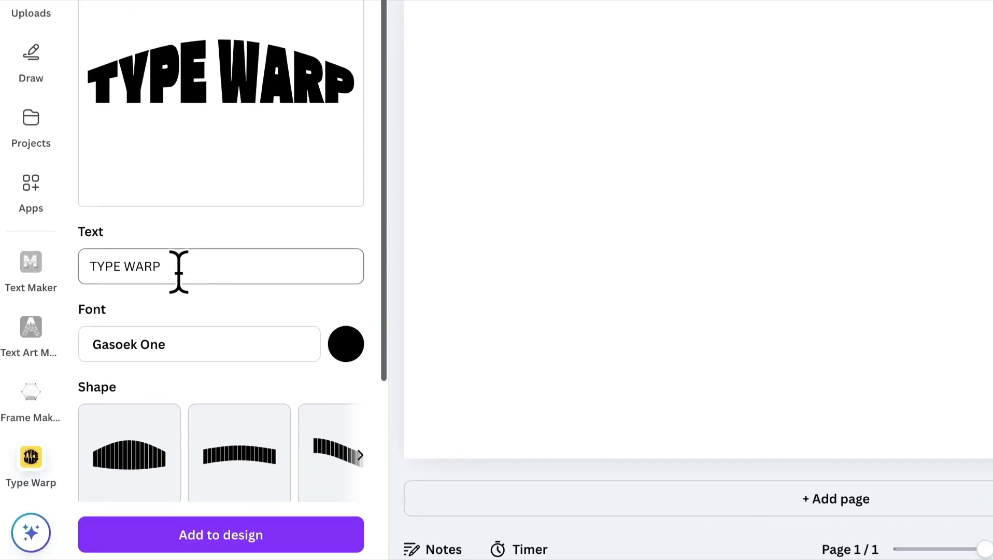
# Change the warp text to 'Canva' in Alfa Slab One and colour it yellow.
pyautogui.tripleClick(200, 432)
pyautogui.write('Canva')
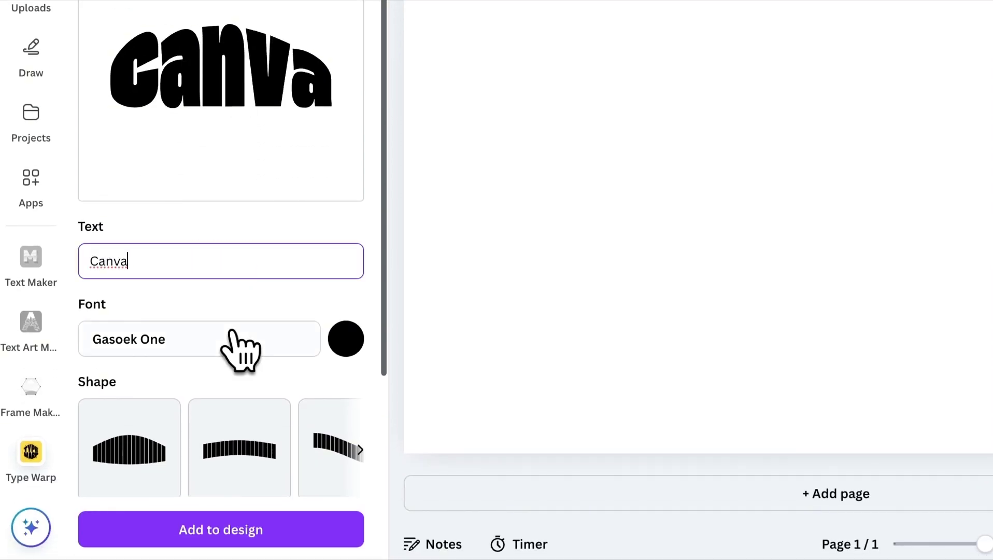
pyautogui.click(223, 339)
pyautogui.scroll(-4, 215, 345)
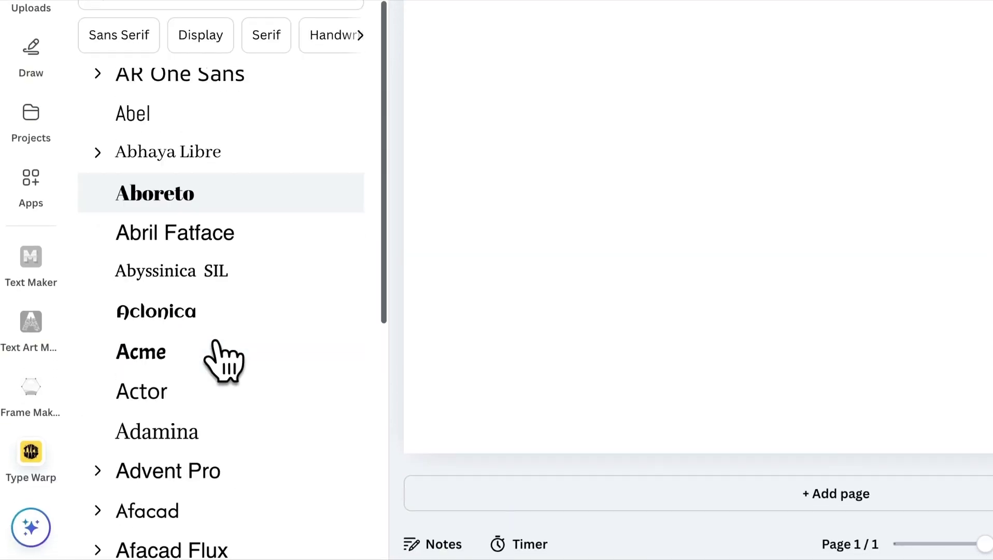
pyautogui.scroll(-10, 215, 345)
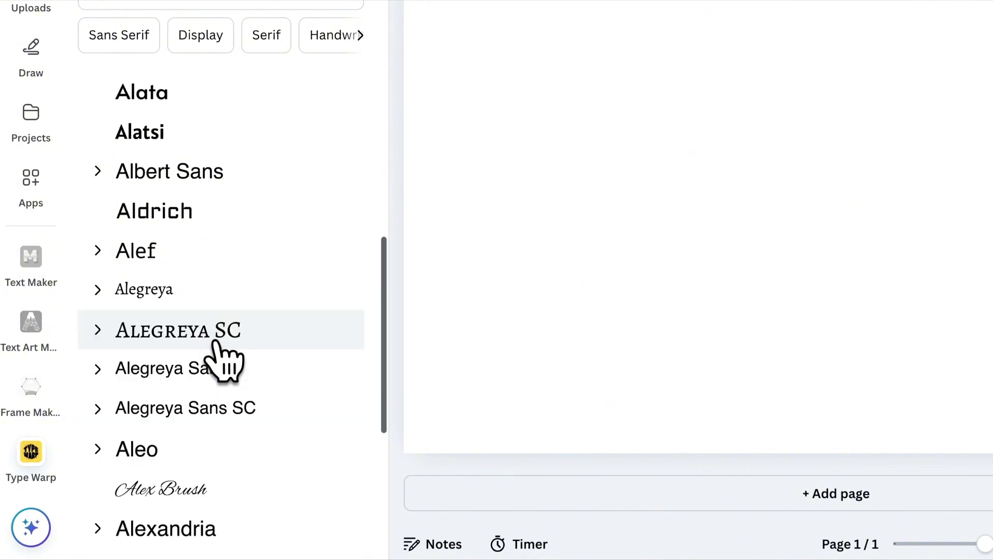
pyautogui.scroll(-6, 215, 345)
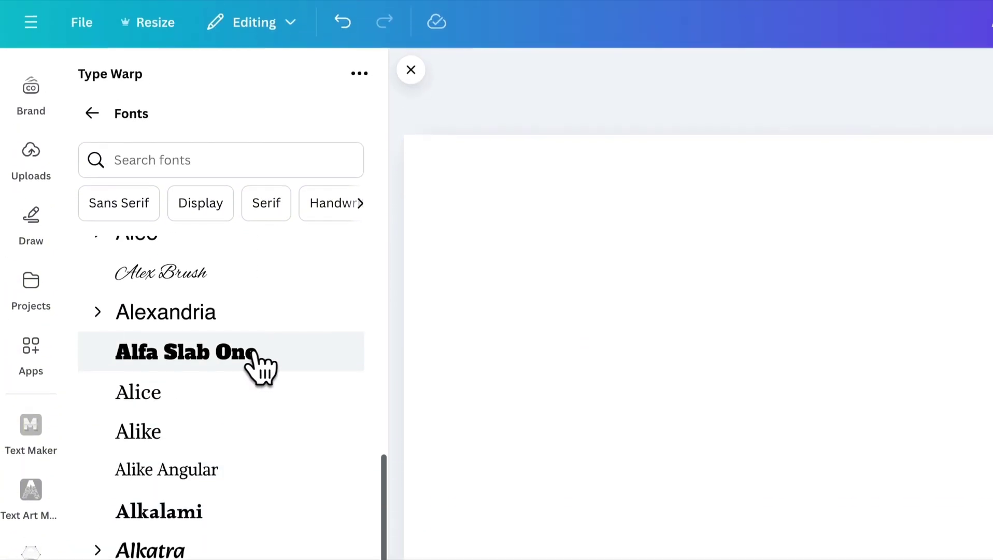
pyautogui.click(258, 370)
pyautogui.click(343, 509)
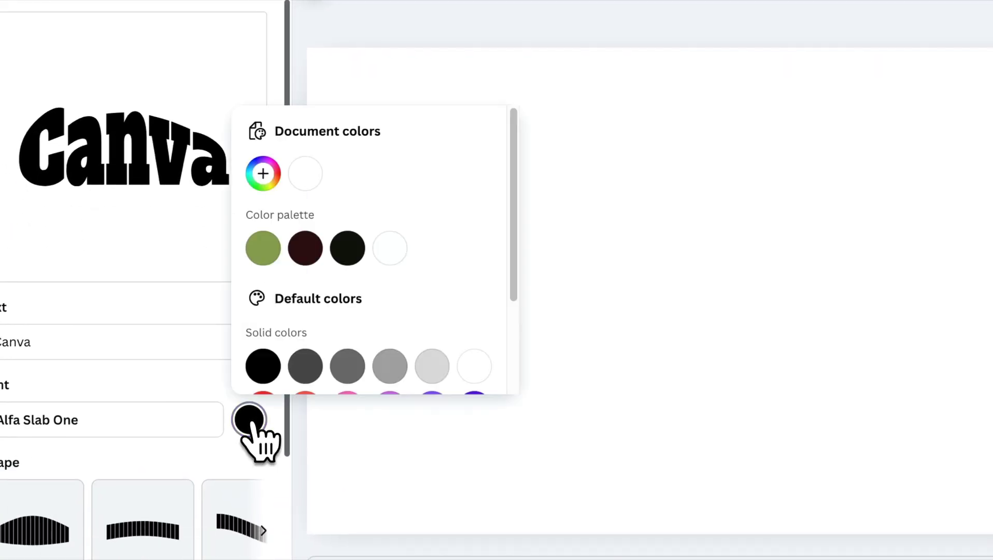
pyautogui.scroll(-3, 388, 306)
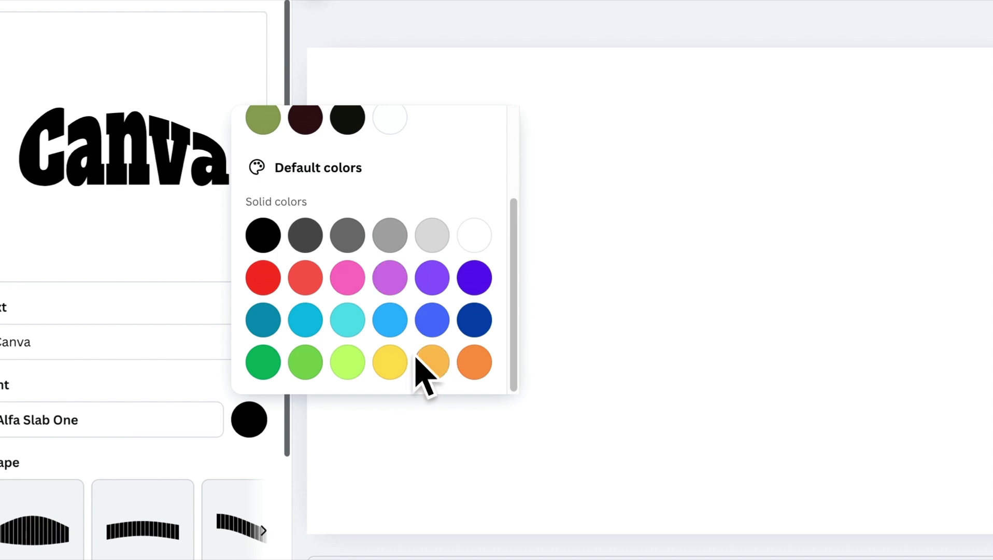
pyautogui.click(389, 361)
pyautogui.click(246, 471)
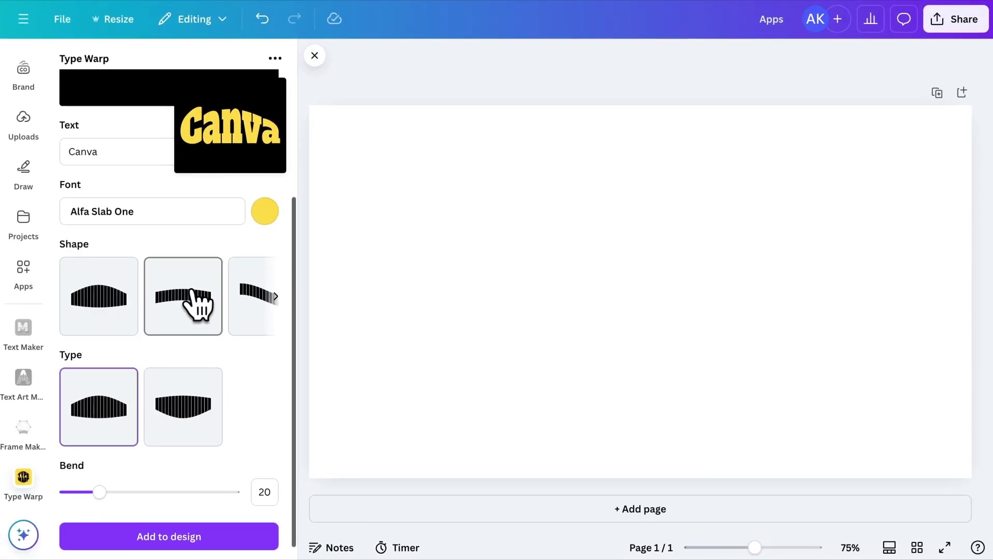
# Try the rise warp shape variants, raising the rise from 20 to 23.
pyautogui.click(275, 296)
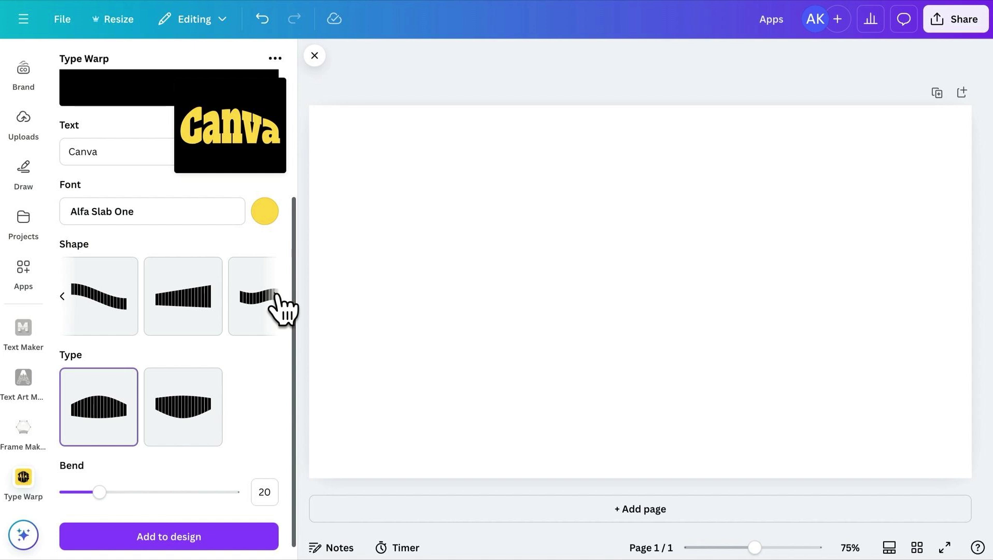
pyautogui.click(193, 303)
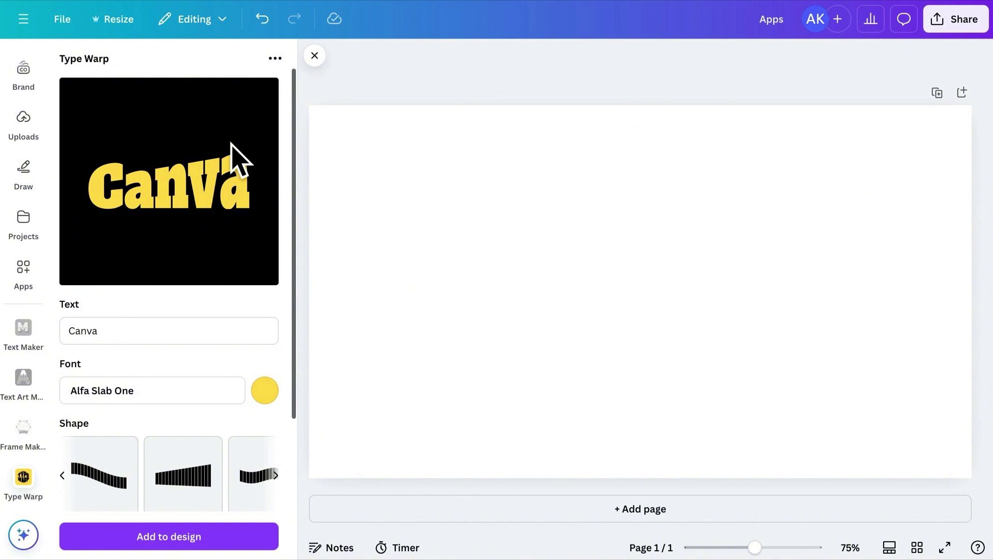
pyautogui.scroll(-3, 232, 377)
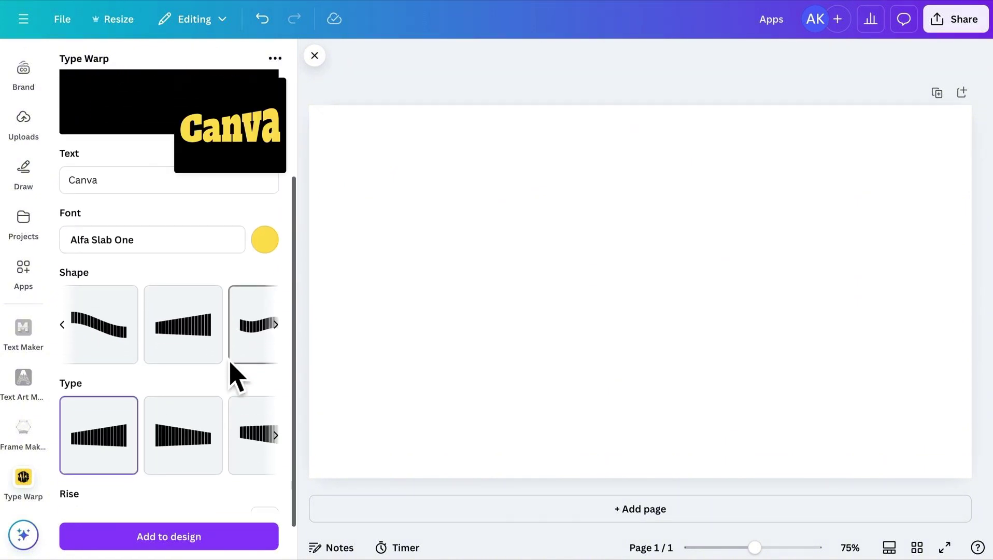
pyautogui.click(176, 436)
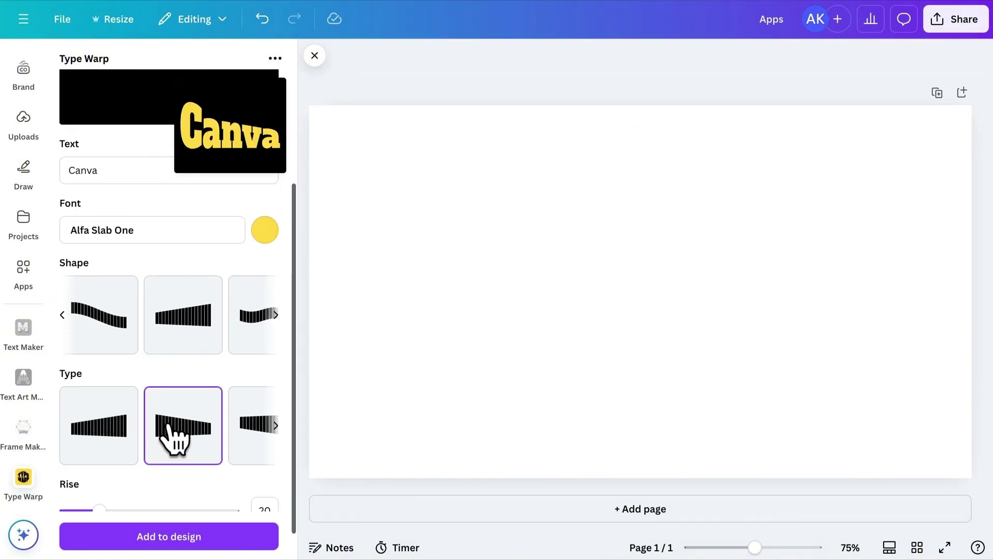
pyautogui.click(251, 439)
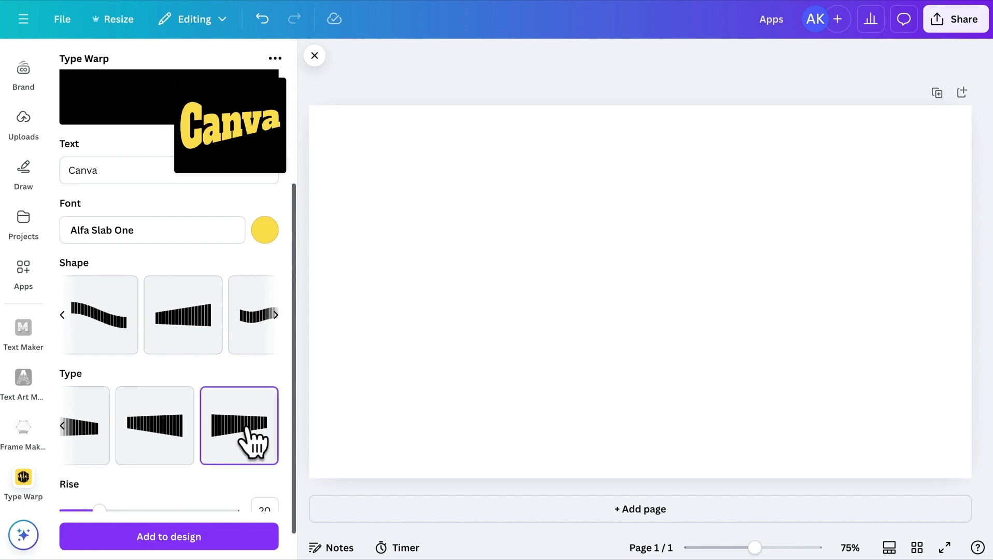
pyautogui.scroll(-1, 250, 439)
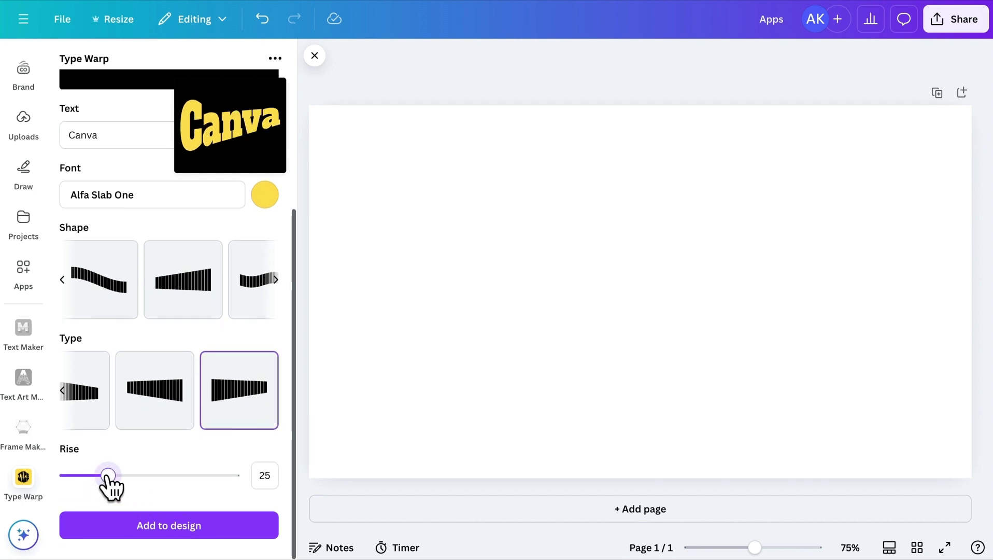
pyautogui.moveTo(109, 478); pyautogui.dragTo(103, 474)
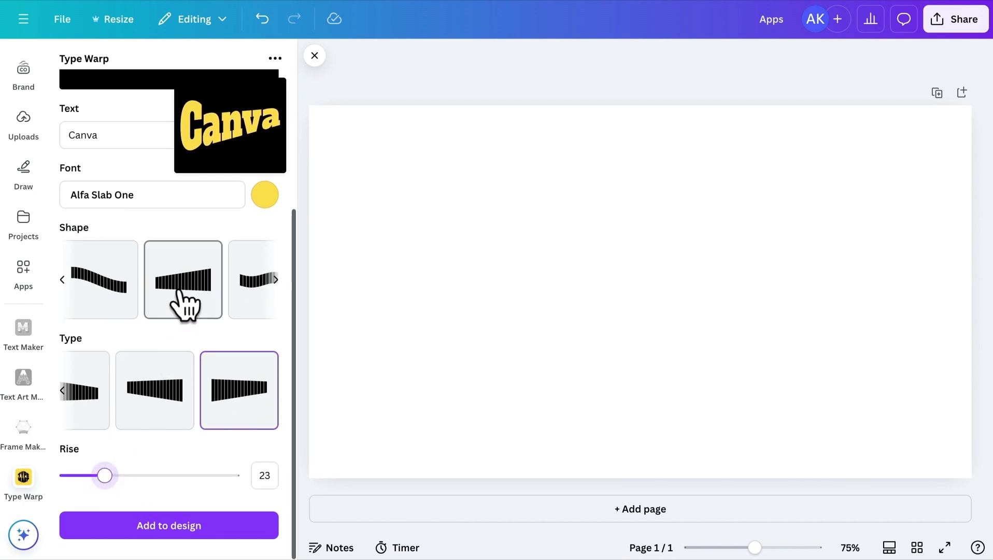
# Switch to the second wave shape, add 'App', and set waves 37, wave height 9.
pyautogui.click(240, 286)
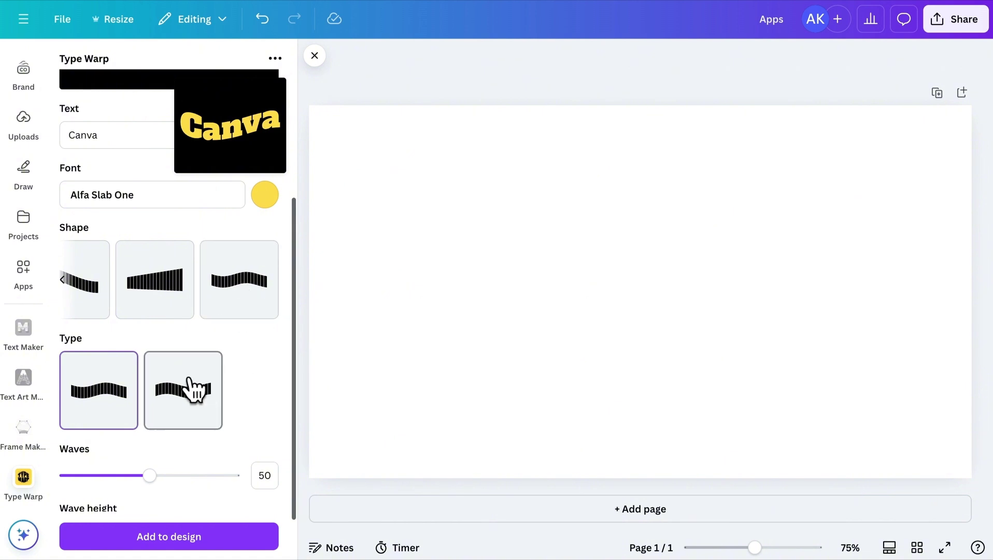
pyautogui.click(189, 383)
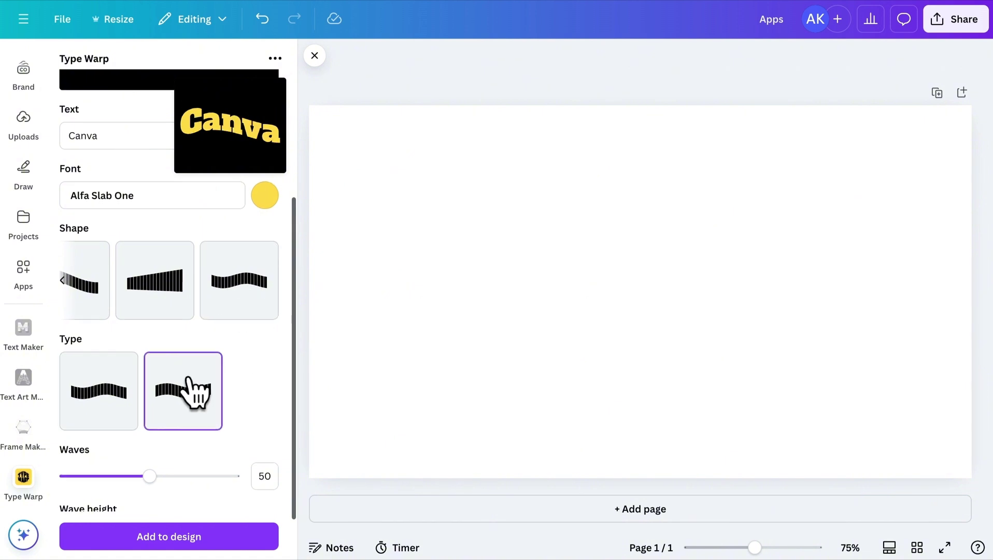
pyautogui.scroll(4, 194, 394)
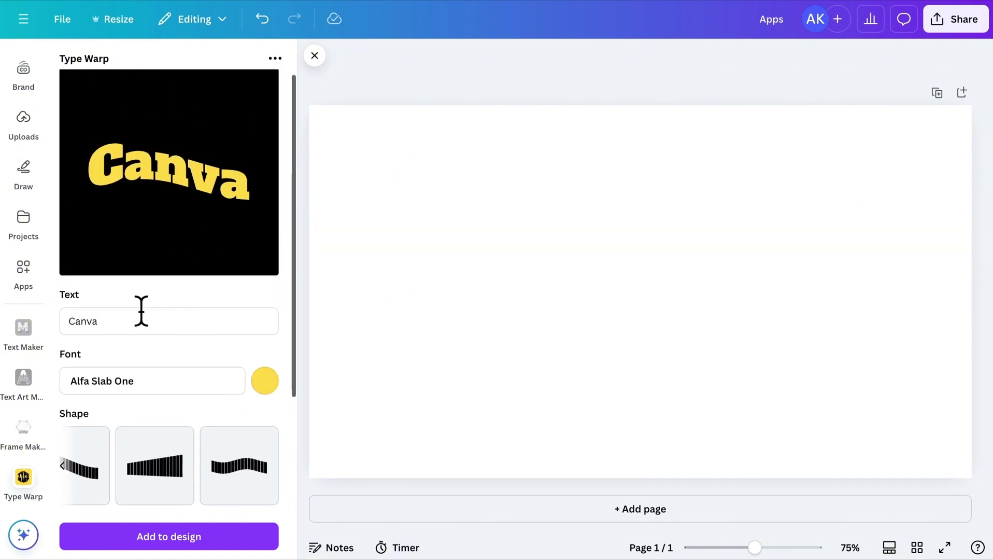
pyautogui.write('App')
pyautogui.scroll(-5, 155, 354)
pyautogui.moveTo(155, 415); pyautogui.dragTo(128, 416)
pyautogui.moveTo(91, 475); pyautogui.dragTo(81, 475)
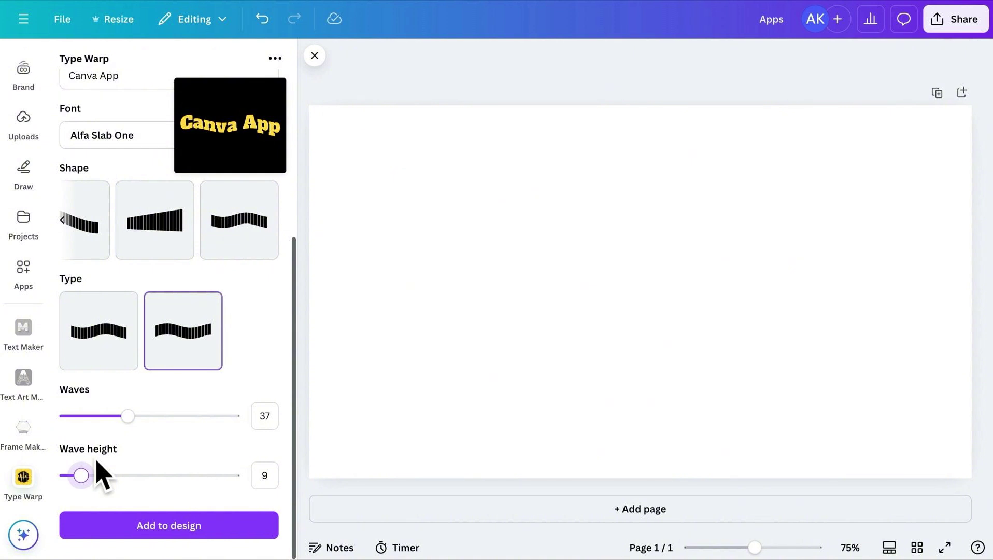
# Add the warped text to the page, enlarge and centre it, and make the background black.
pyautogui.click(176, 528)
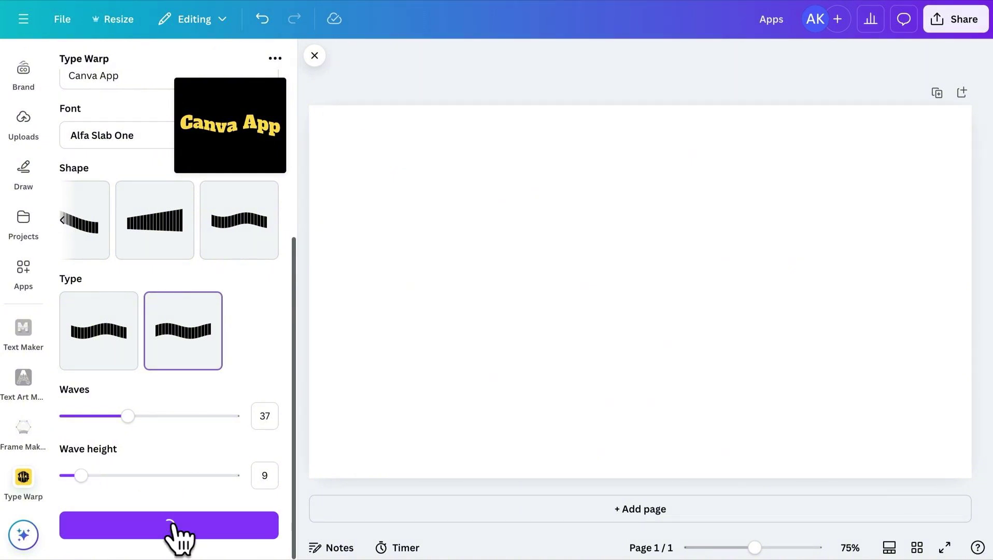
pyautogui.moveTo(492, 256); pyautogui.dragTo(376, 232)
pyautogui.moveTo(786, 321); pyautogui.dragTo(900, 348)
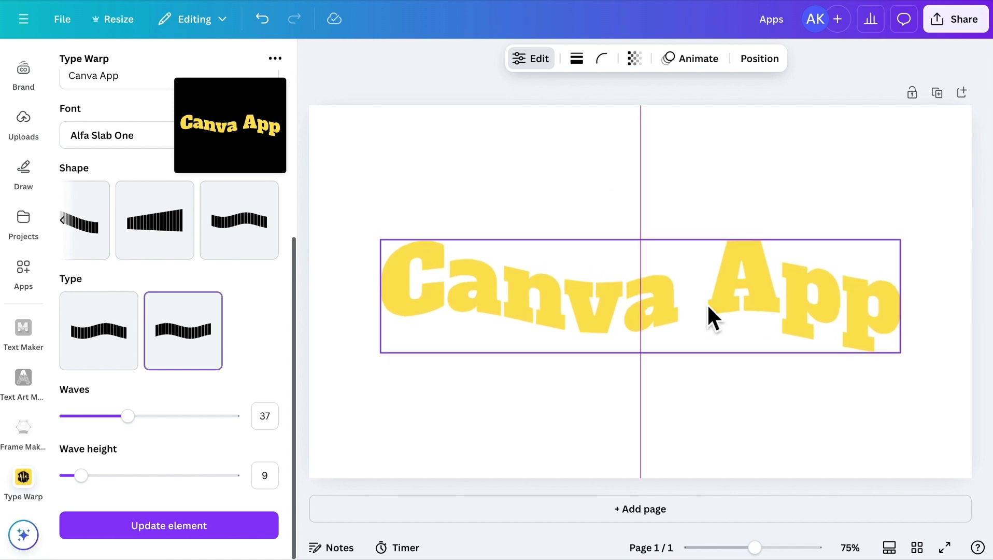
pyautogui.click(538, 106)
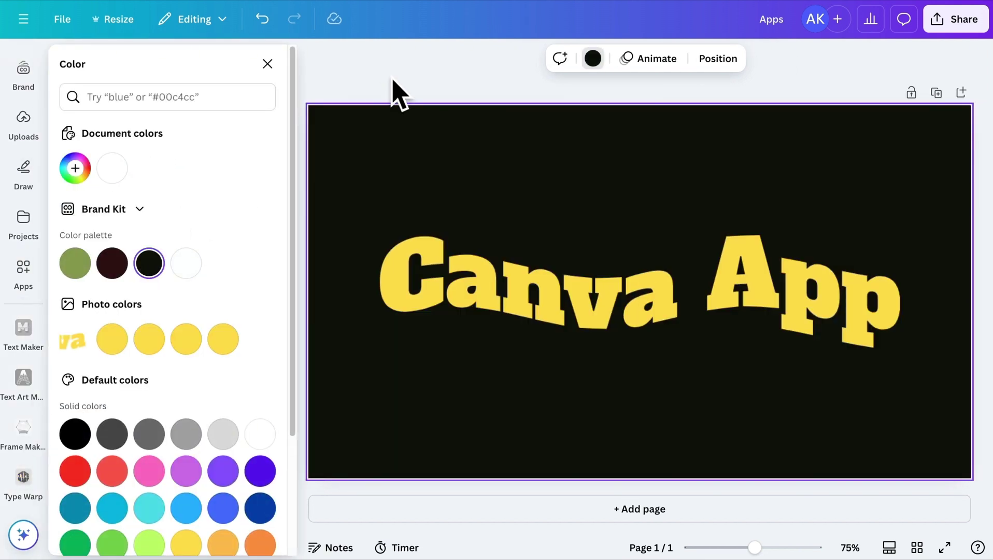
# Change the placed text to 'Canva' with an arch shape, bend 22, and update it.
pyautogui.click(531, 290)
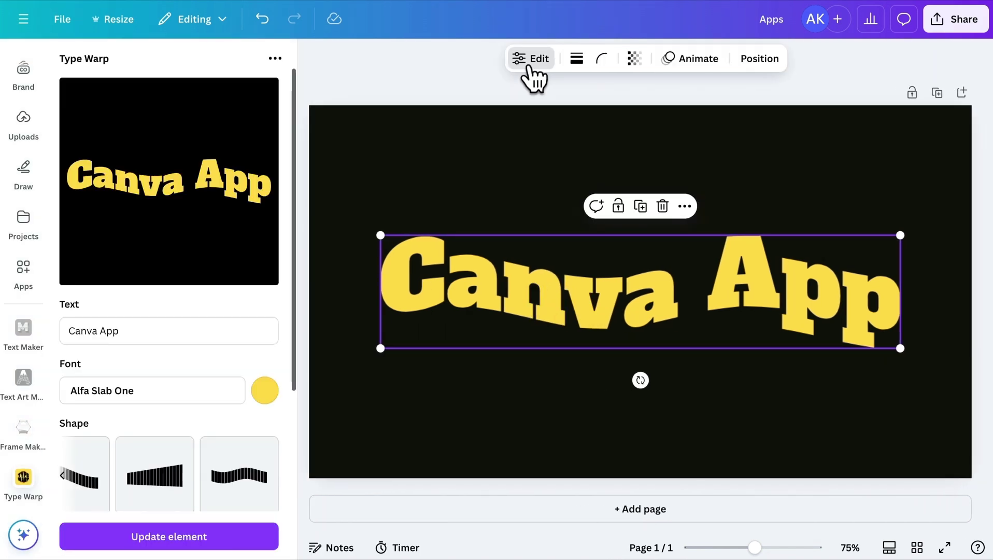
pyautogui.click(151, 338)
pyautogui.press('BackSpace')
pyautogui.press('BackSpace')
pyautogui.press('BackSpace')
pyautogui.press('BackSpace')
pyautogui.scroll(-5, 126, 263)
pyautogui.click(127, 263)
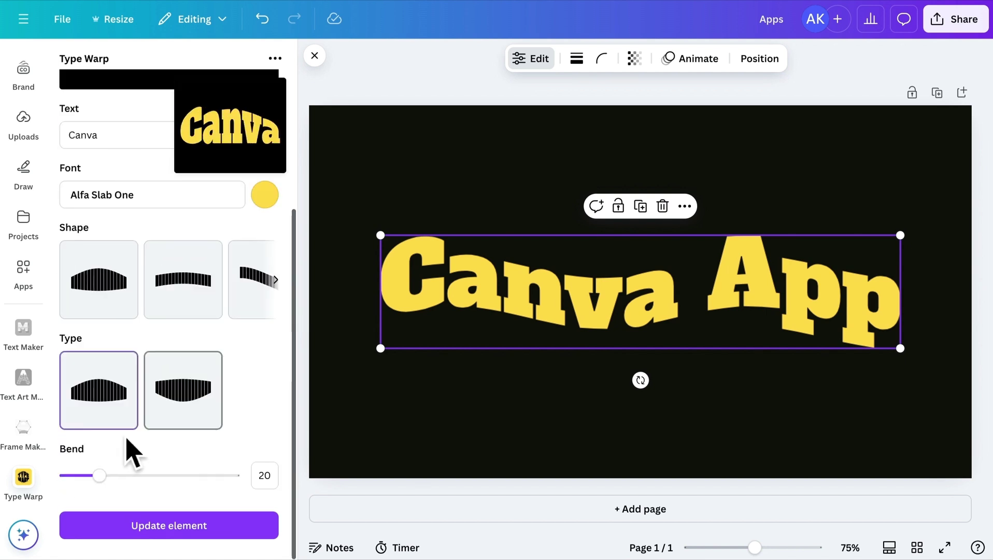
pyautogui.moveTo(99, 475); pyautogui.dragTo(102, 474)
pyautogui.click(170, 525)
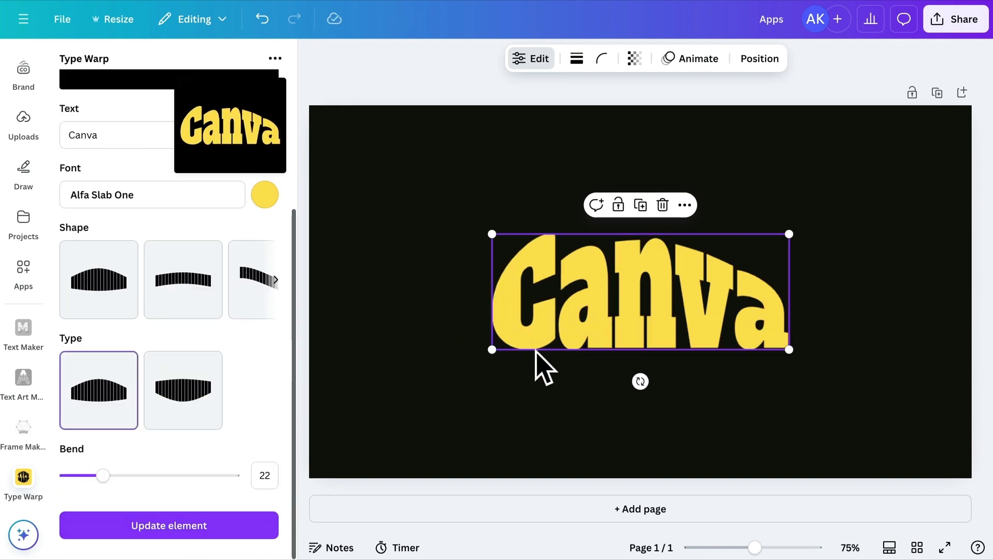
# Enlarge and centre the arched Canva text on the page.
pyautogui.moveTo(492, 350); pyautogui.dragTo(454, 361)
pyautogui.moveTo(565, 345); pyautogui.dragTo(586, 338)
pyautogui.click(528, 337)
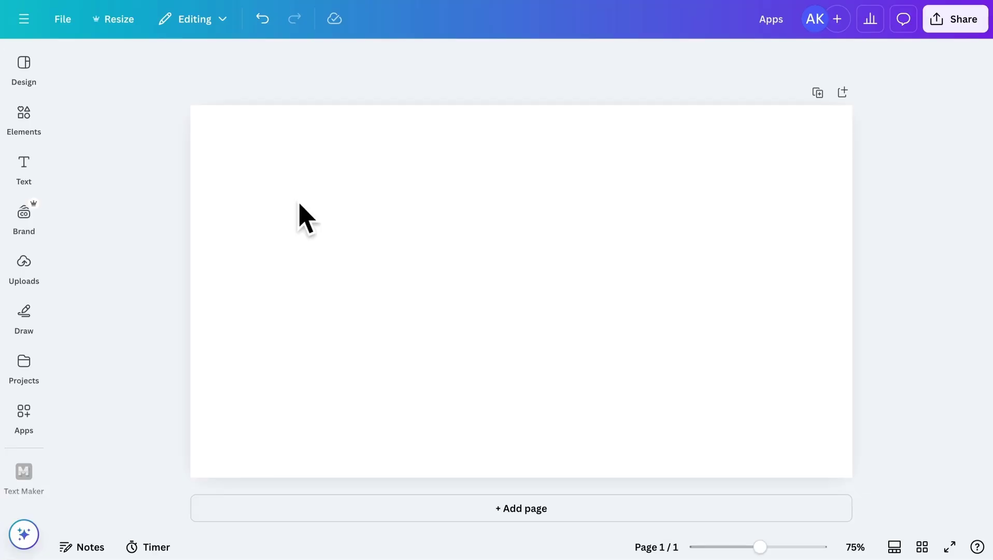
# Search the apps for 'color' and launch the Colorize app.
pyautogui.click(24, 415)
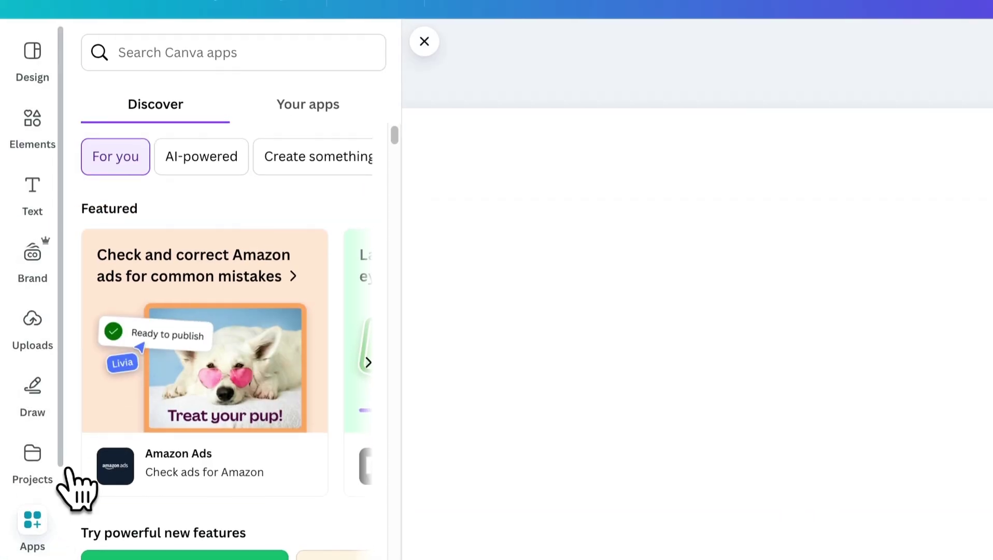
pyautogui.click(263, 44)
pyautogui.write('color')
pyautogui.click(141, 188)
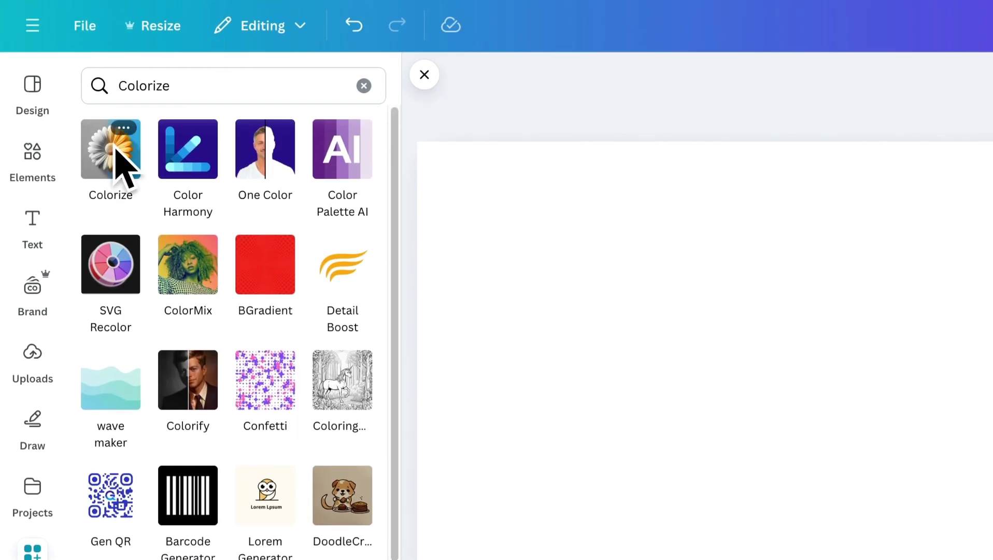
pyautogui.click(116, 149)
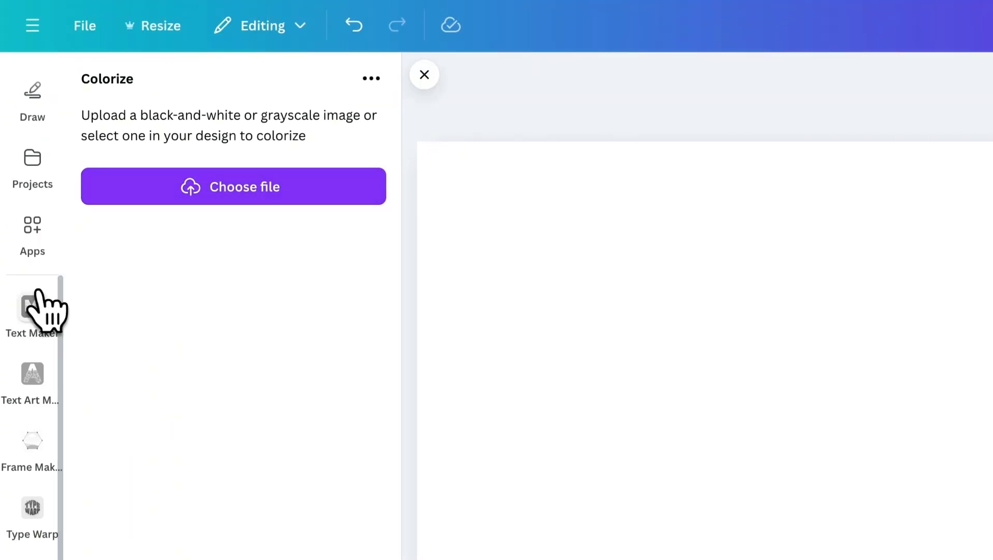
# Search Elements photos for 'old photo' and add the black-and-white woman's portrait.
pyautogui.scroll(5, 37, 305)
pyautogui.click(34, 171)
pyautogui.click(334, 85)
pyautogui.write('old photo')
pyautogui.press('Return')
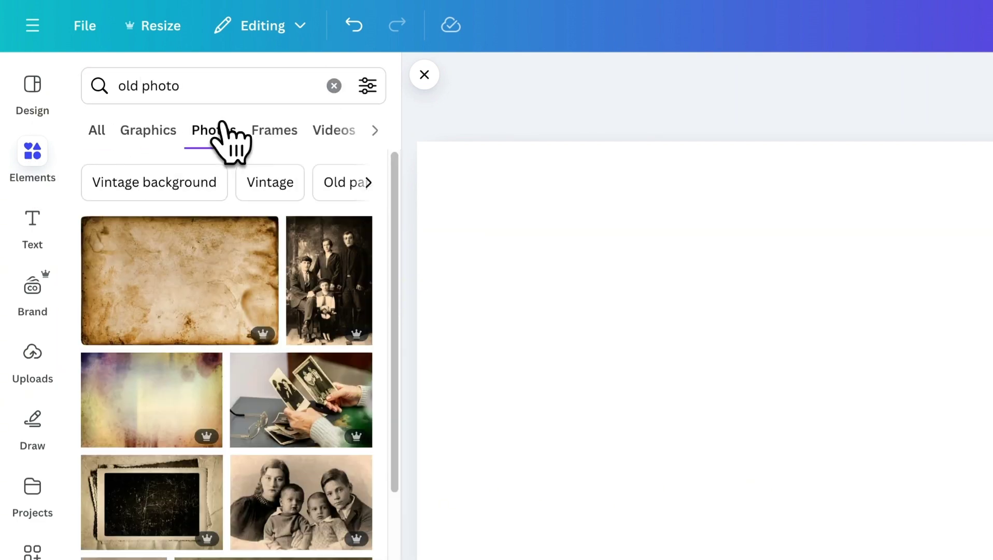
pyautogui.scroll(-10, 231, 398)
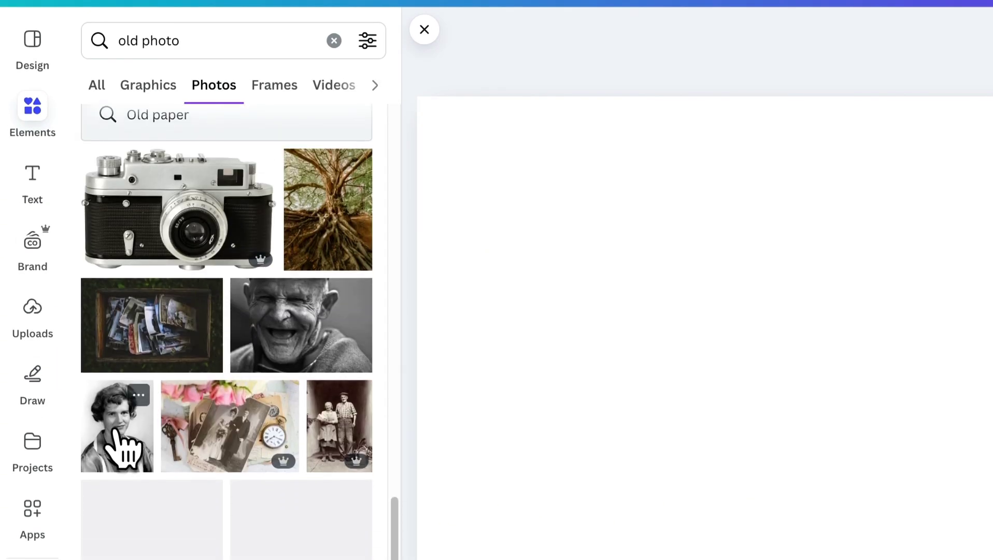
pyautogui.click(118, 437)
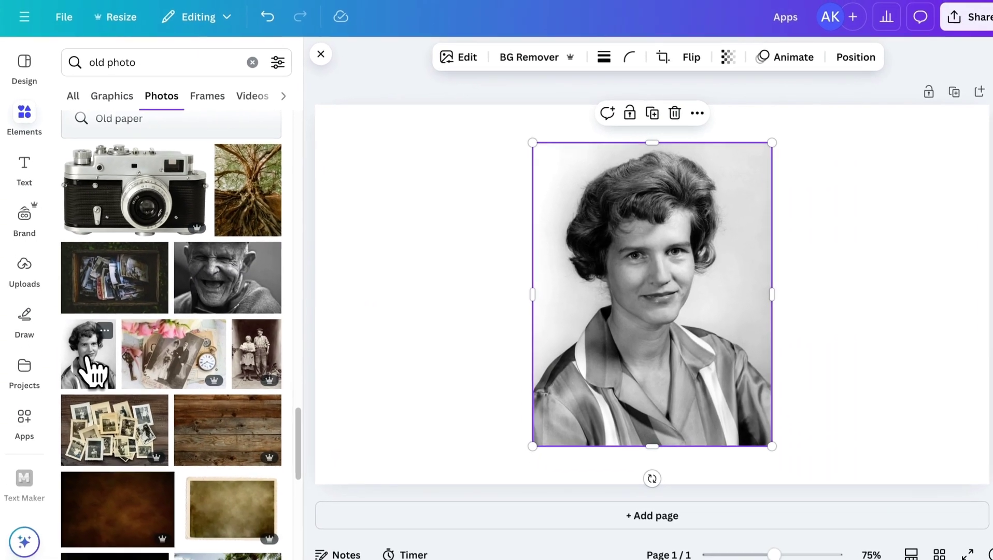
pyautogui.scroll(-5, 37, 435)
# Run Colorize and replace on the woman's portrait, then deselect to view the result.
pyautogui.click(24, 476)
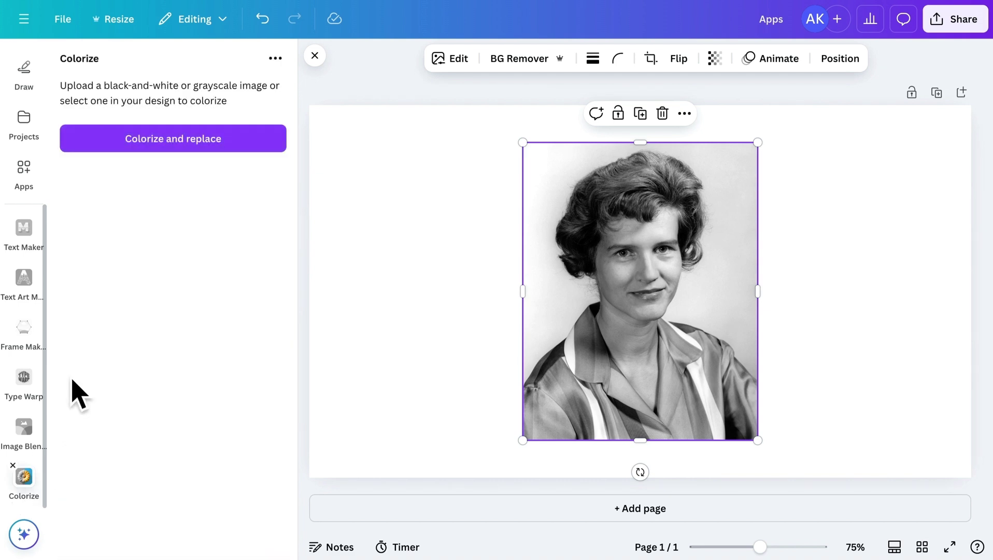
pyautogui.click(162, 148)
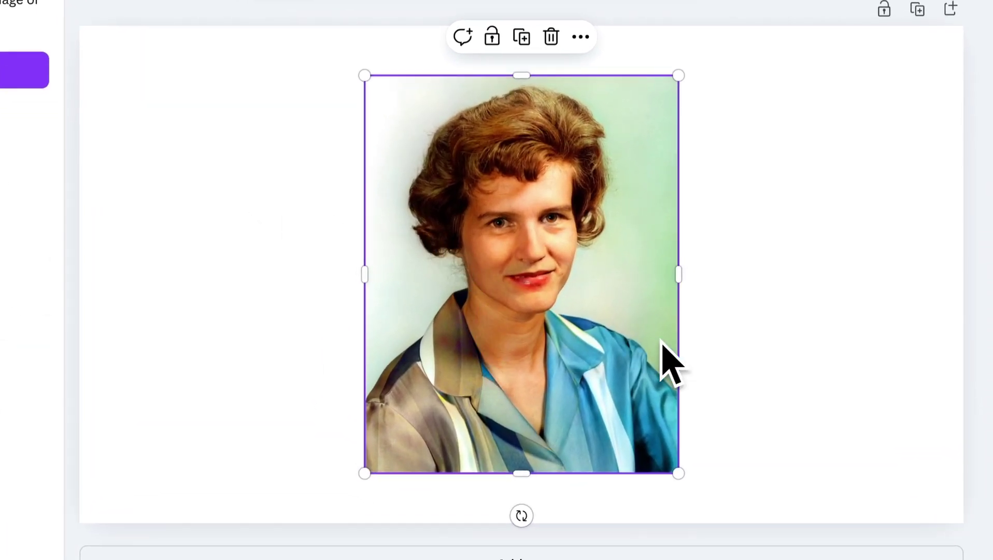
pyautogui.click(728, 371)
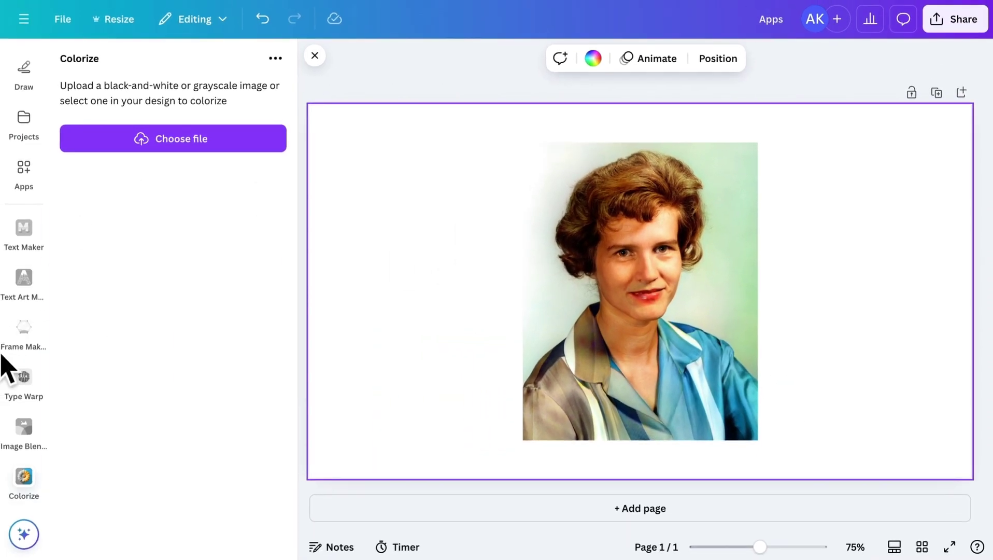
pyautogui.scroll(5, 9, 366)
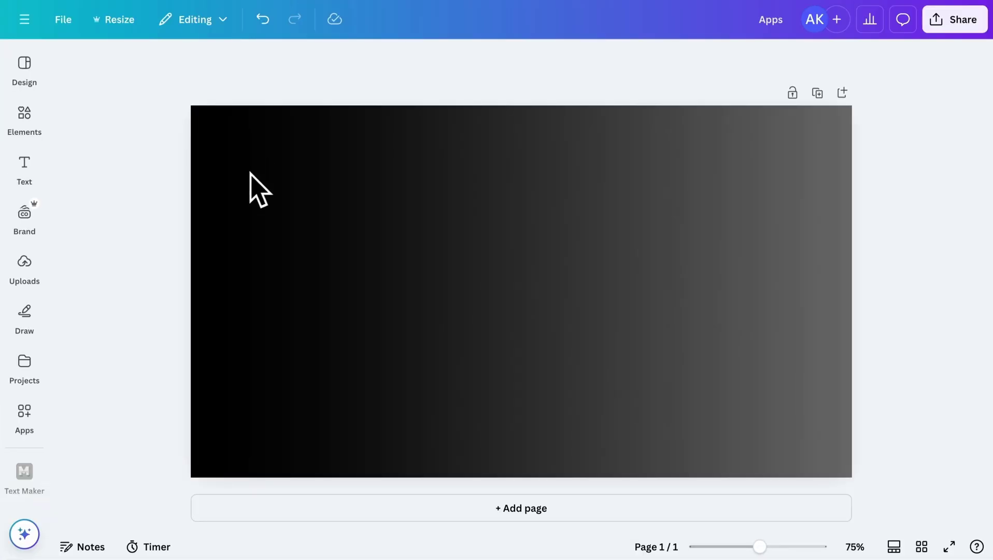
# Launch the Easy Reflections app and shrink the white coupe toward the page's upper middle.
pyautogui.click(25, 412)
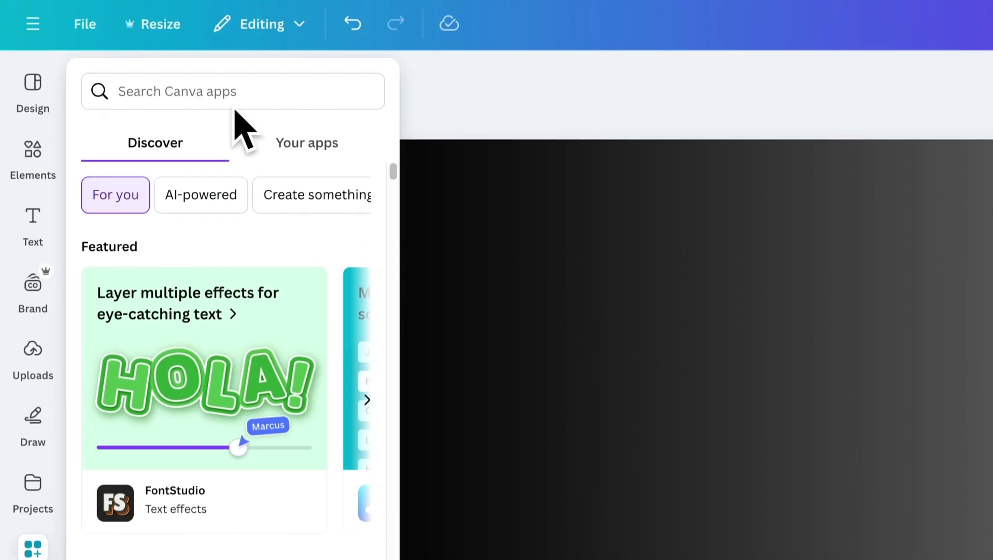
pyautogui.click(178, 77)
pyautogui.write('Easy ref')
pyautogui.click(166, 167)
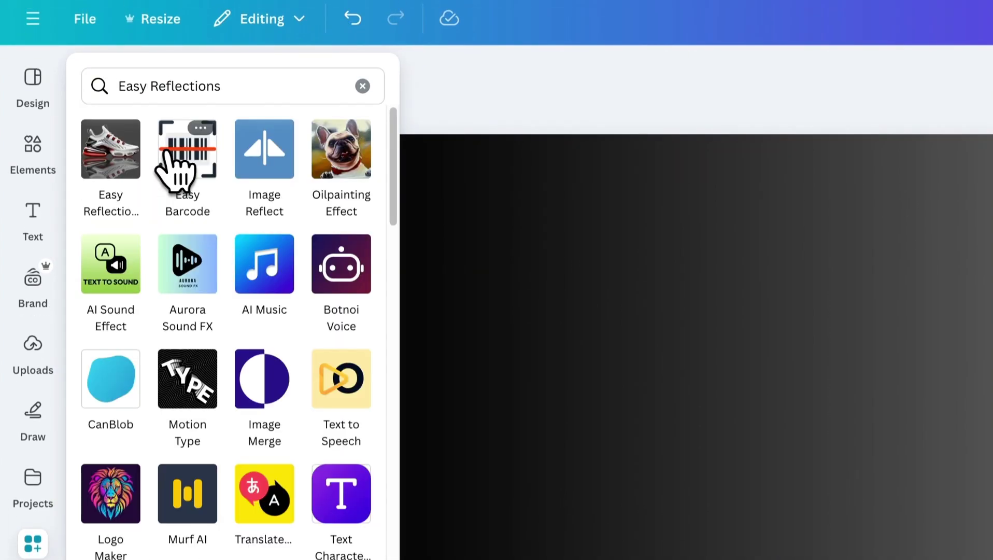
pyautogui.click(122, 158)
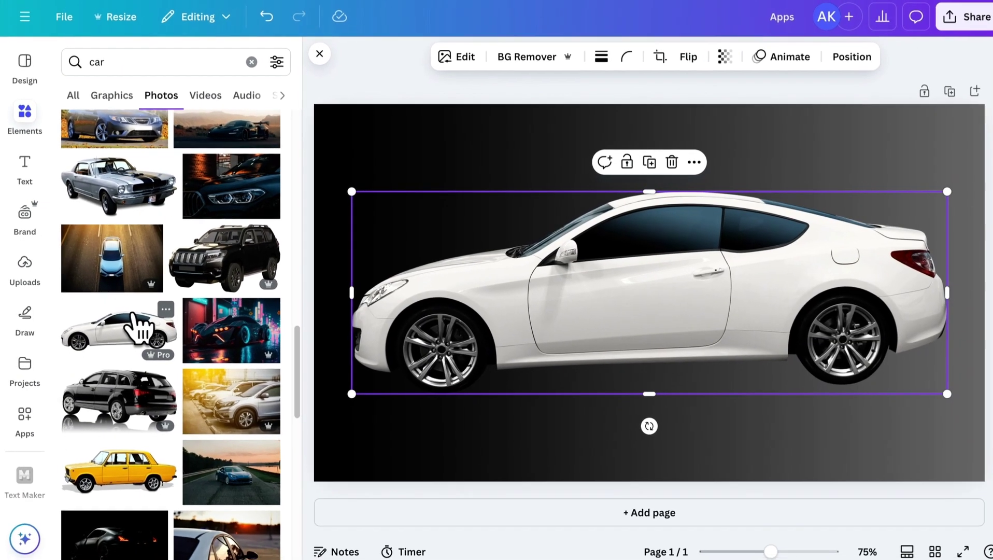
pyautogui.moveTo(933, 390); pyautogui.dragTo(777, 338)
pyautogui.moveTo(681, 247); pyautogui.dragTo(743, 198)
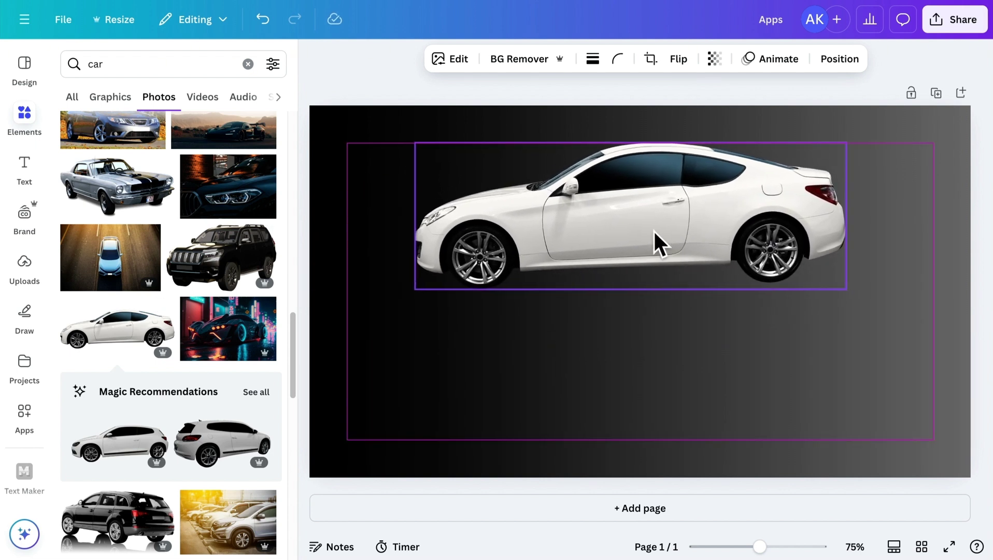
# Generate an Above reflection of the car with adjusted offset and lower opacity, and add it.
pyautogui.scroll(-4, 21, 466)
pyautogui.click(24, 479)
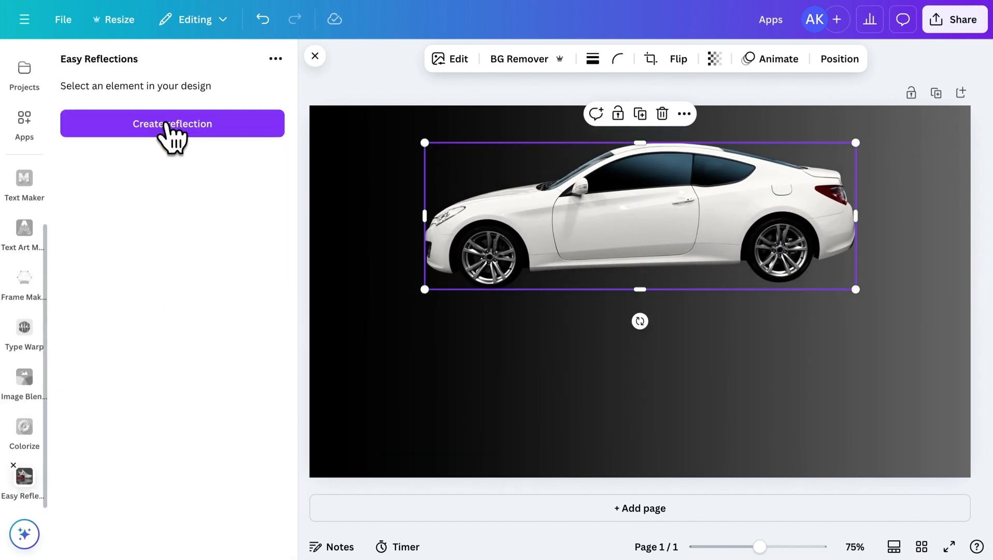
pyautogui.click(172, 123)
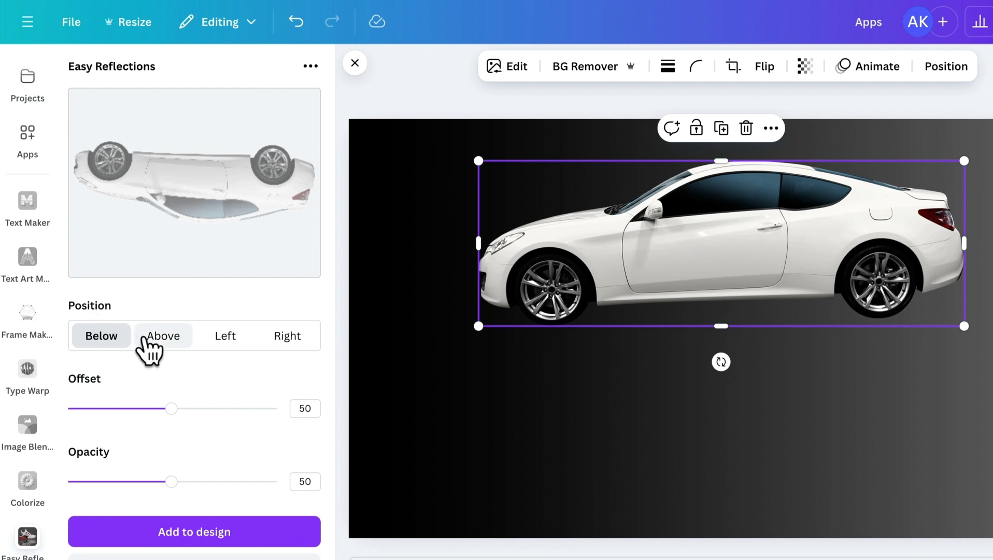
pyautogui.click(150, 347)
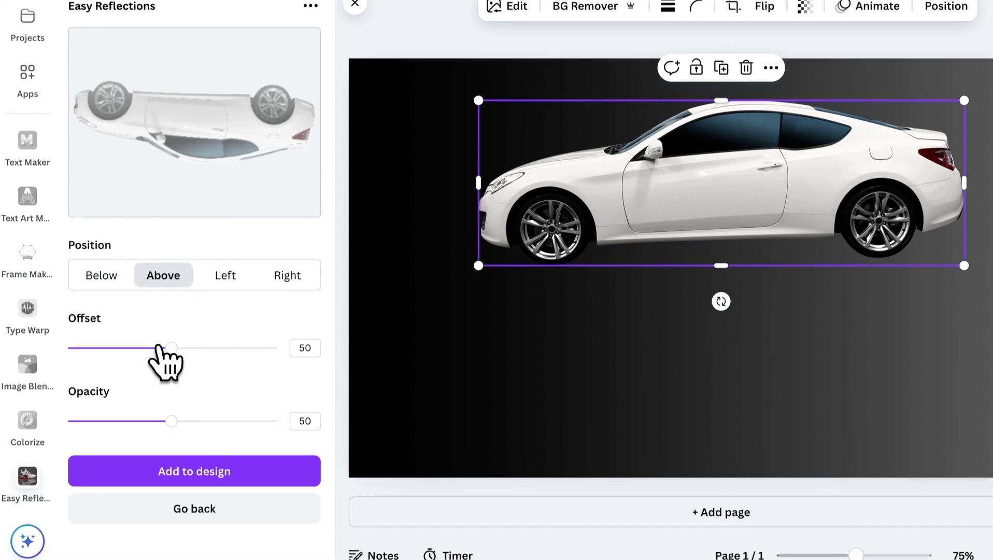
pyautogui.moveTo(171, 408); pyautogui.dragTo(99, 419)
pyautogui.moveTo(100, 349); pyautogui.dragTo(221, 357)
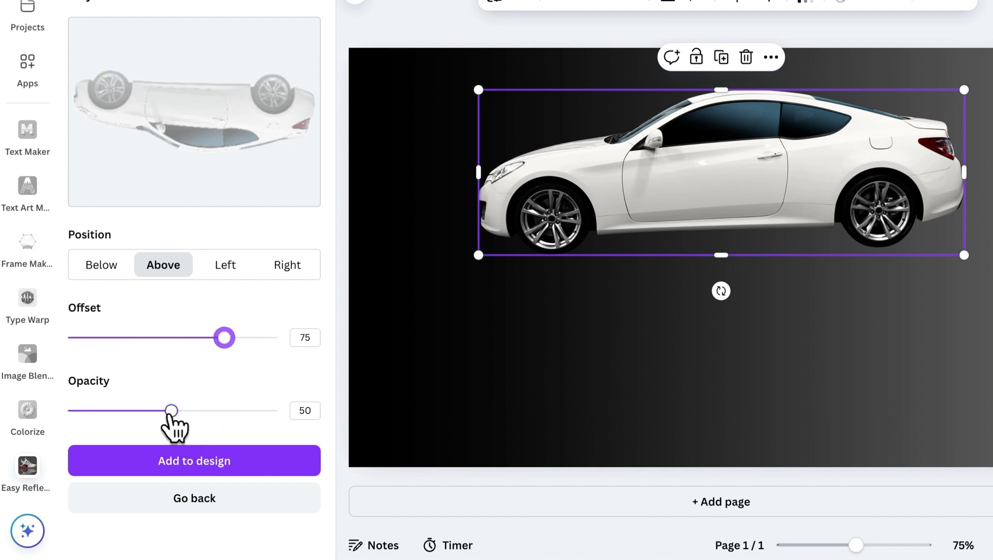
pyautogui.moveTo(169, 412)
pyautogui.mouseDown()
pyautogui.moveTo(142, 412)
pyautogui.moveTo(157, 412)
pyautogui.mouseUp()
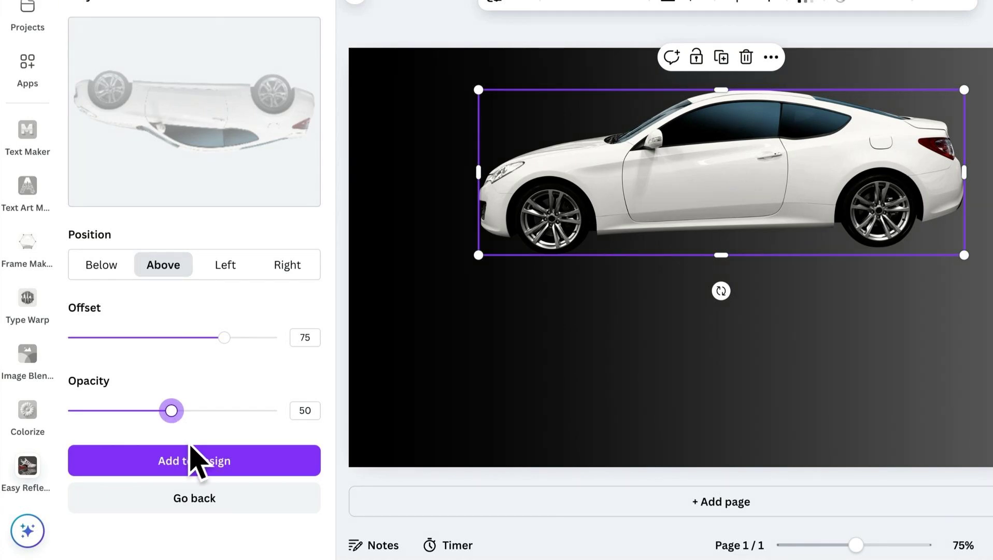
pyautogui.click(196, 462)
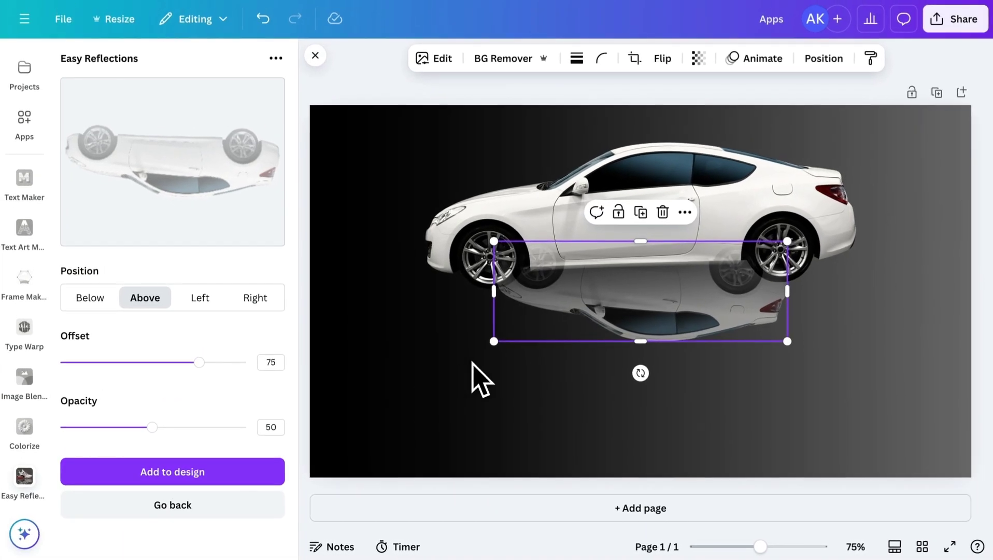
# Move the reflection beneath the car and stretch it to the car's full width.
pyautogui.moveTo(727, 303); pyautogui.dragTo(658, 368)
pyautogui.moveTo(733, 403); pyautogui.dragTo(908, 378)
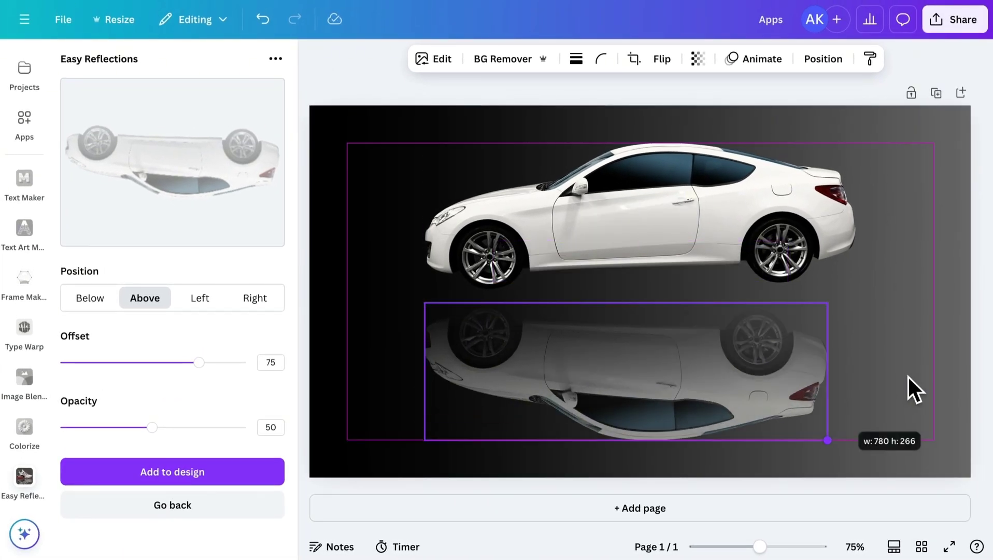
pyautogui.click(909, 377)
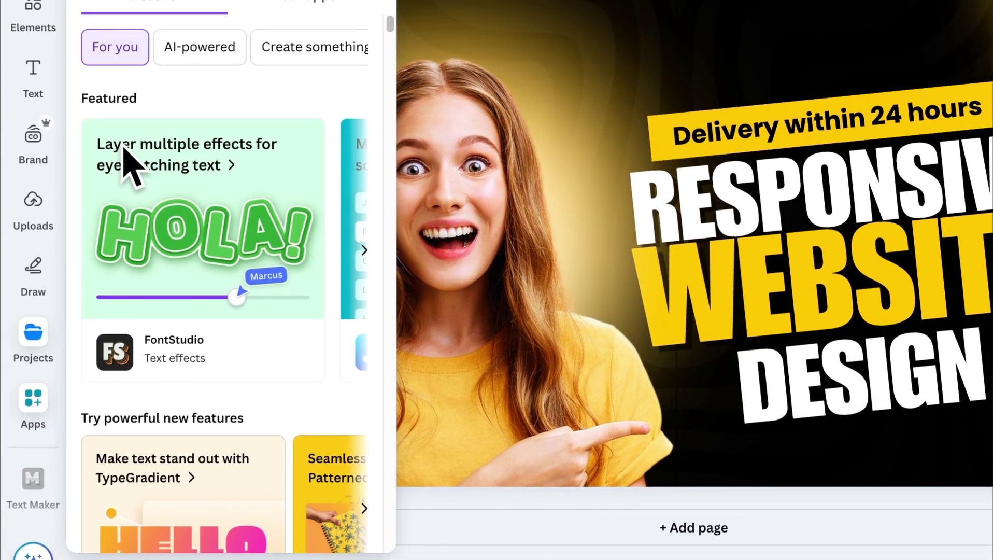
# Launch the Translate app and choose Portuguese as the target language.
pyautogui.click(207, 93)
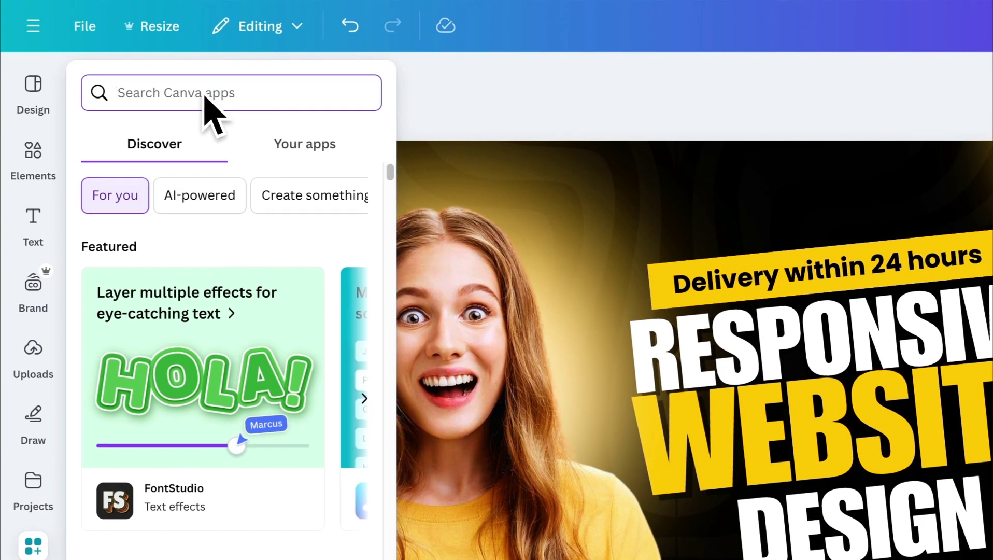
pyautogui.write('translate')
pyautogui.press('Return')
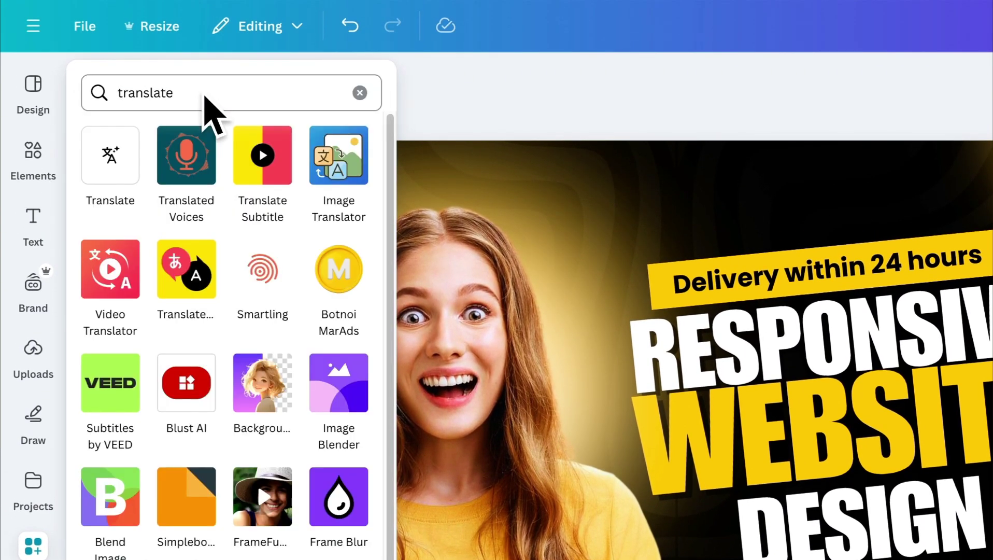
pyautogui.click(112, 155)
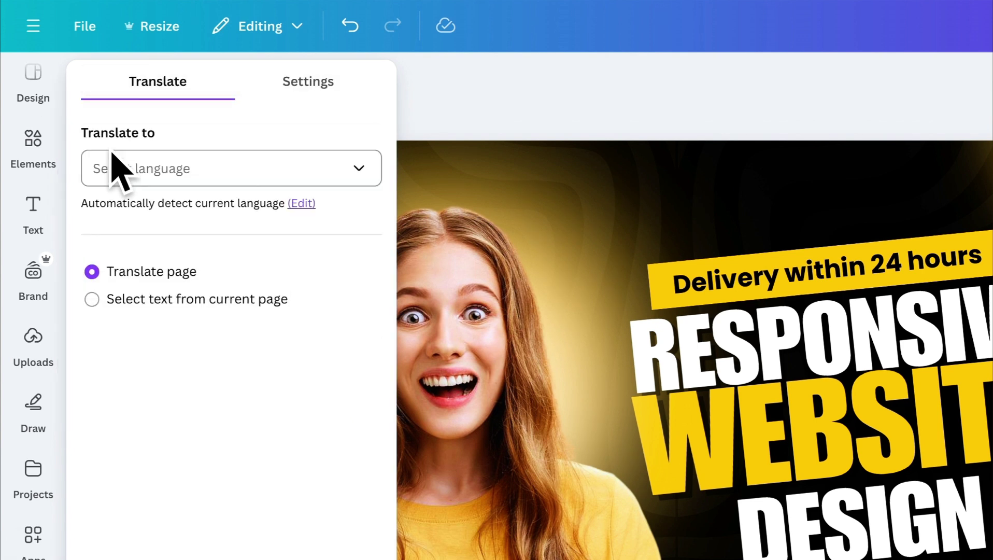
pyautogui.click(317, 168)
pyautogui.scroll(-10, 265, 287)
pyautogui.click(292, 222)
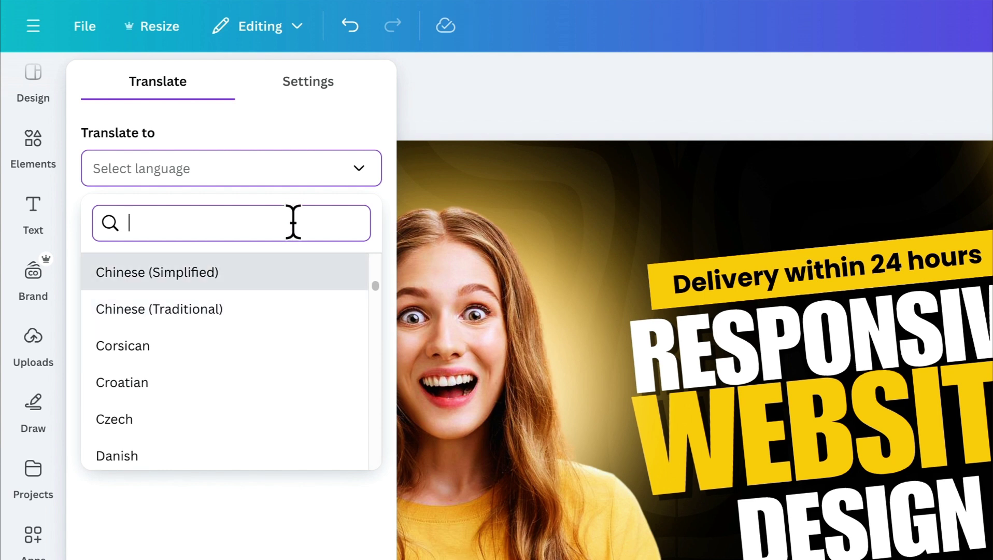
pyautogui.write('po')
pyautogui.click(159, 332)
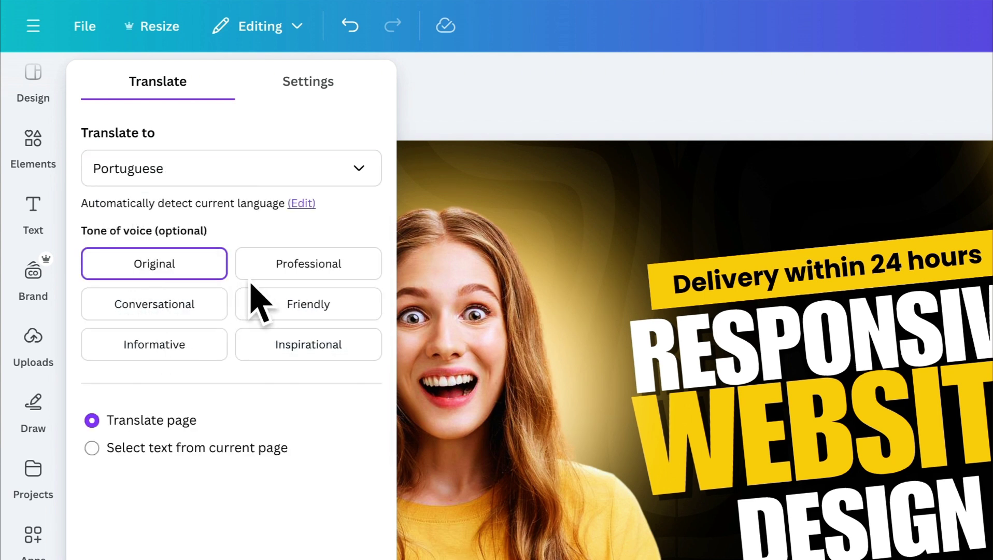
# Translate the selected page text in a Professional tone.
pyautogui.click(281, 272)
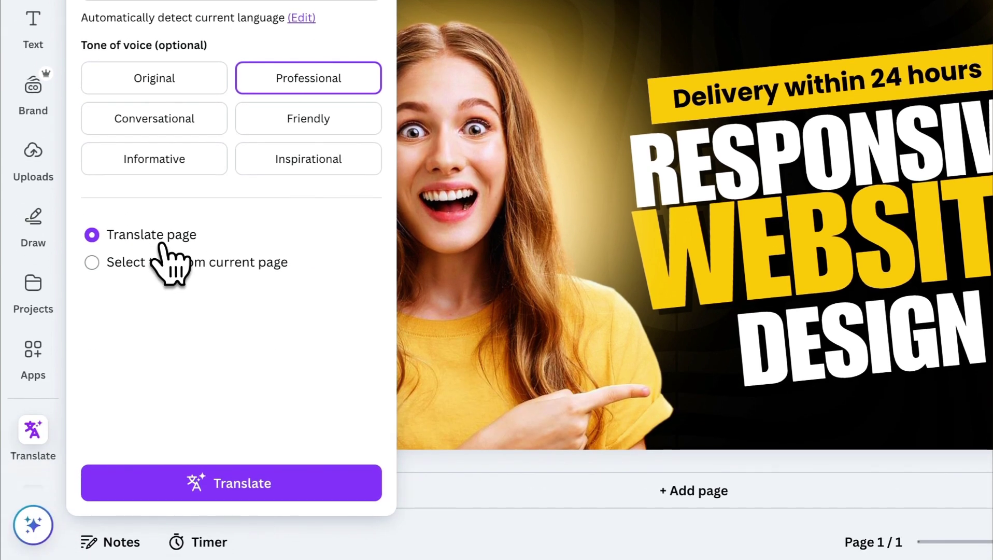
pyautogui.click(203, 276)
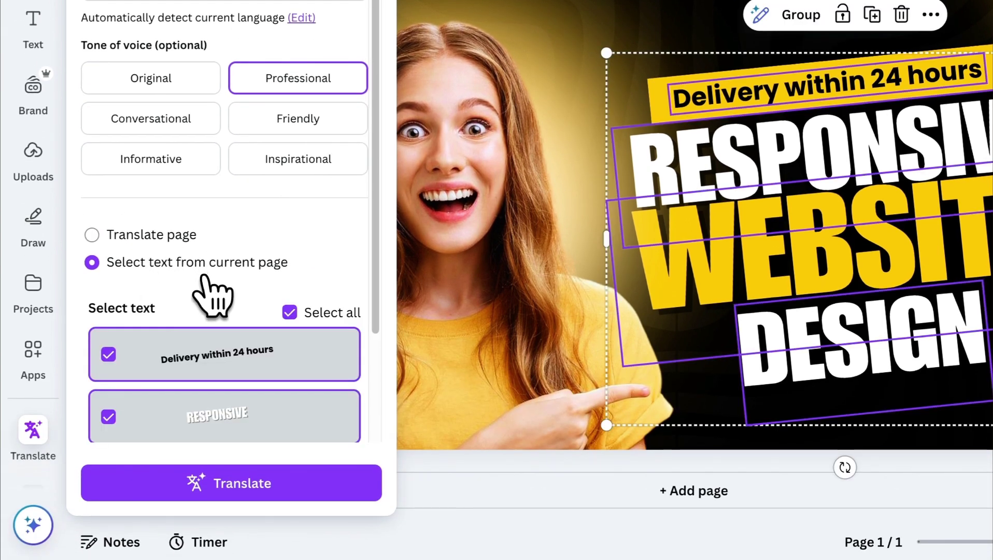
pyautogui.scroll(-3, 213, 296)
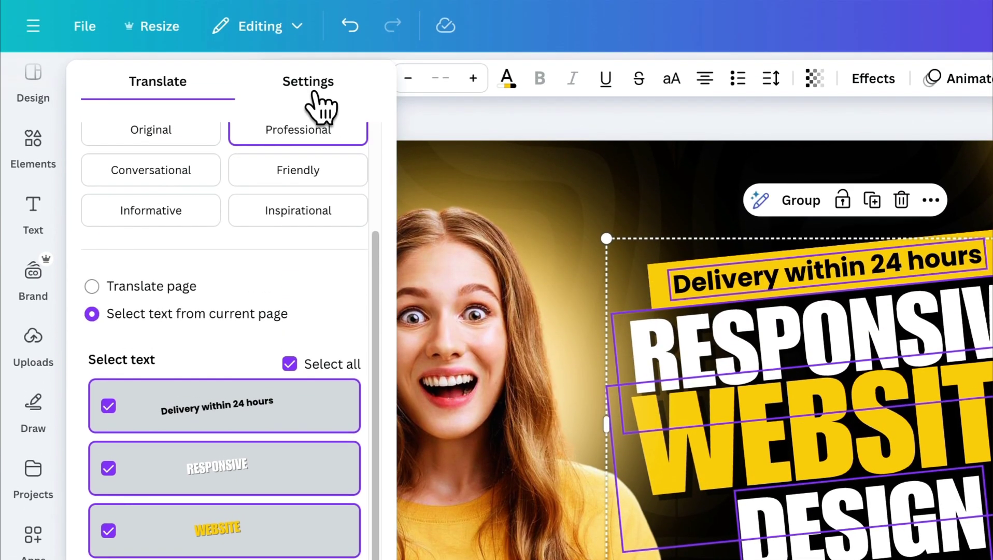
pyautogui.click(310, 87)
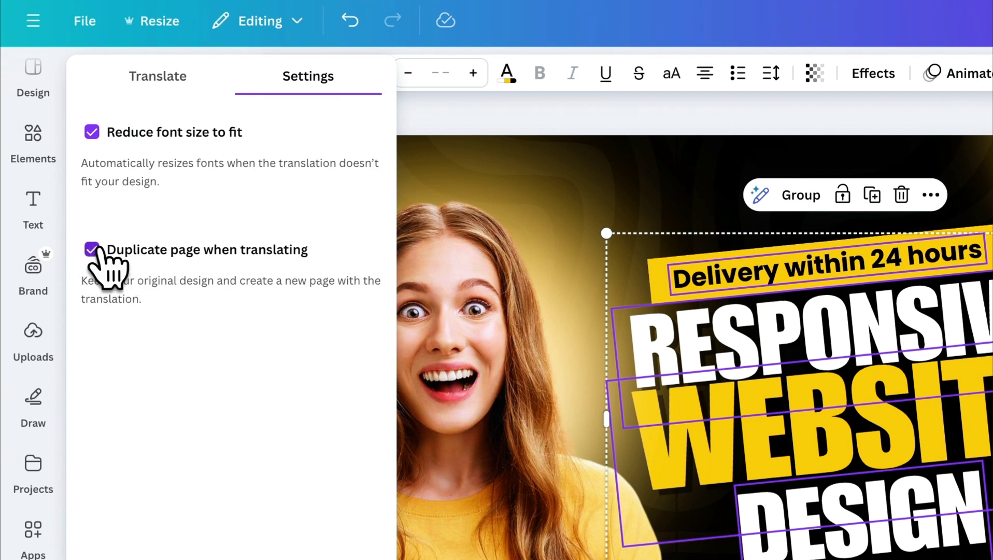
pyautogui.click(173, 78)
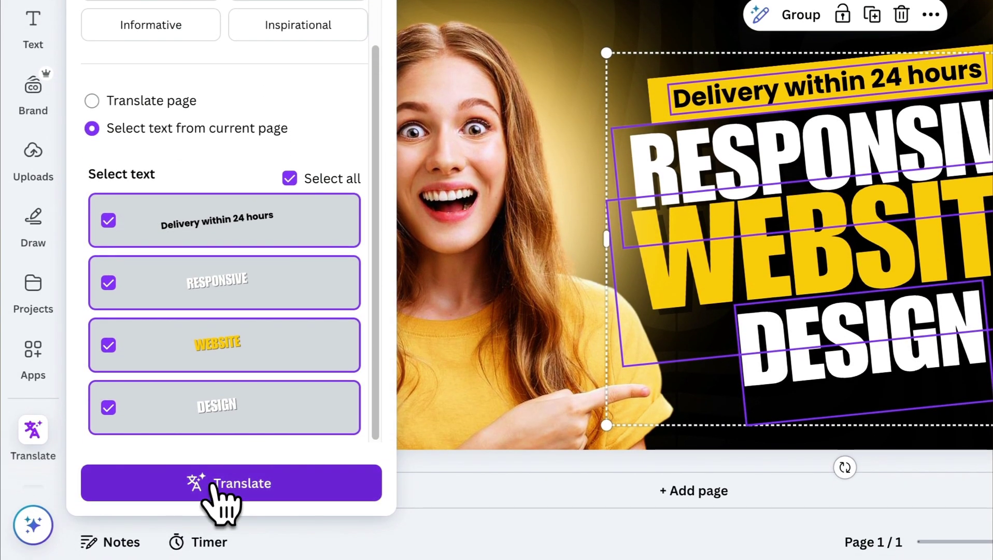
pyautogui.click(216, 498)
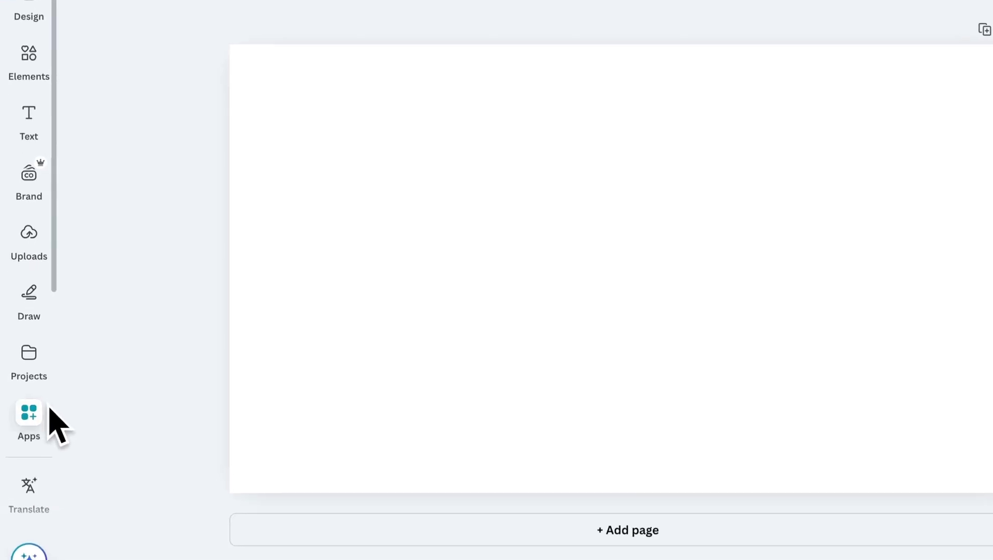
# Search the apps for 'mockups' and open the Mockups app.
pyautogui.click(24, 415)
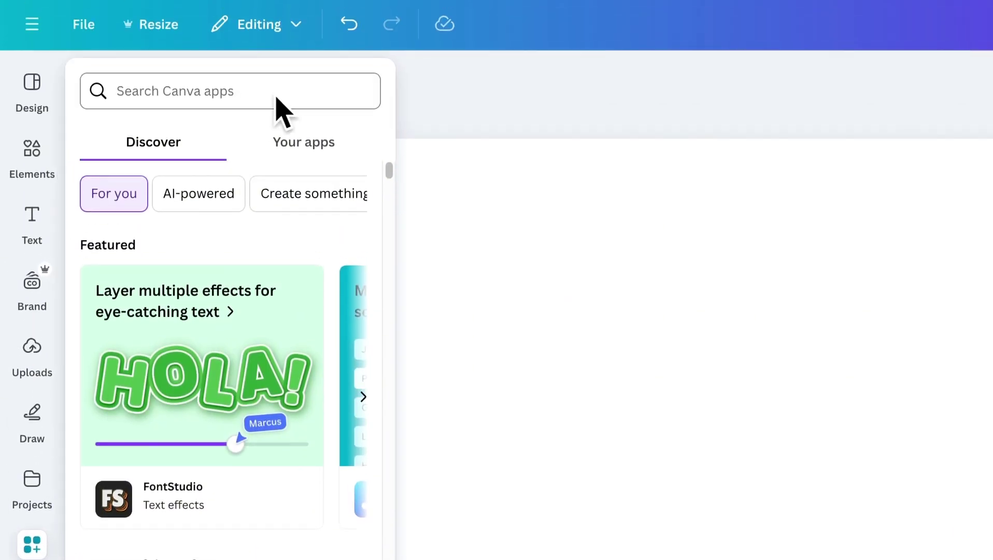
pyautogui.click(276, 97)
pyautogui.write('mockups')
pyautogui.press('Return')
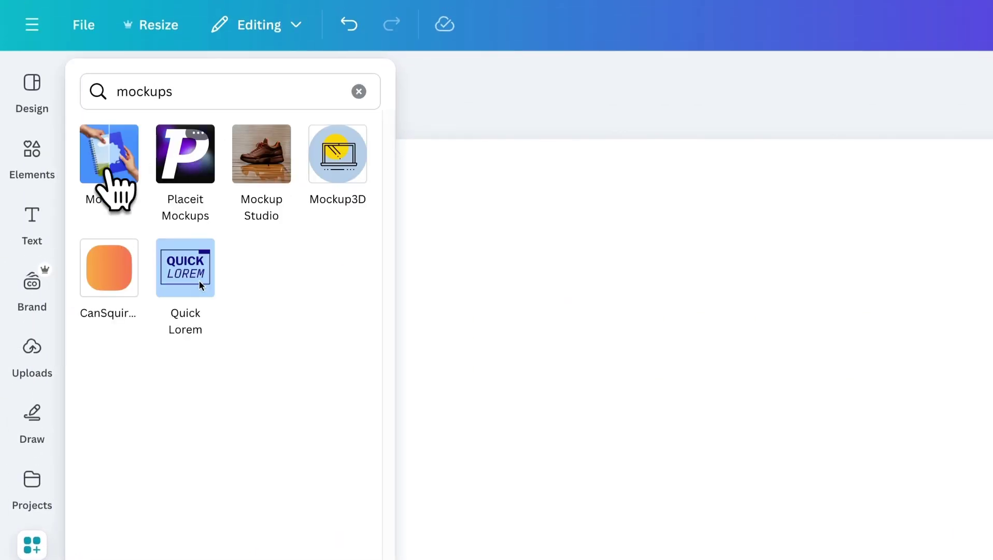
pyautogui.click(124, 157)
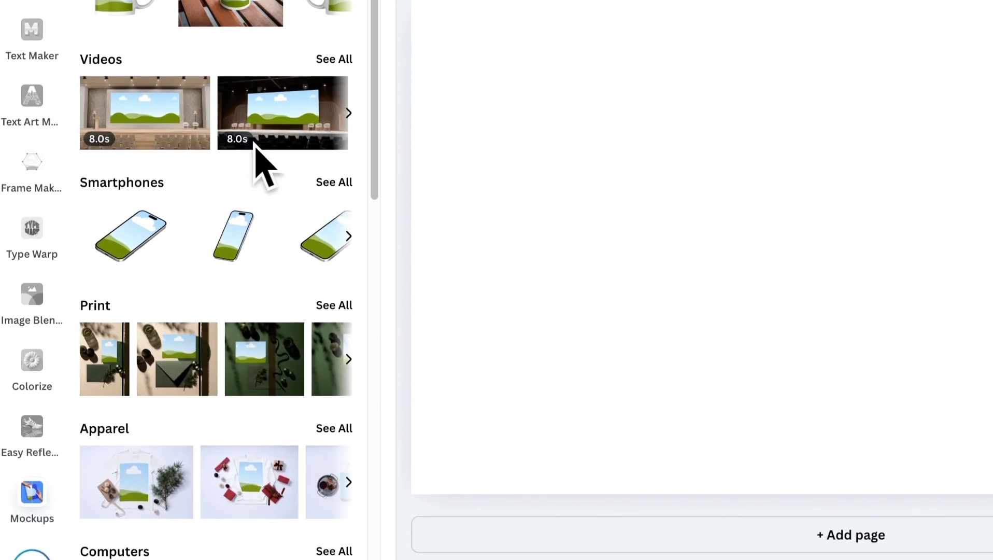
# Show all Apparel mockups and scroll down to the lifestyle photos.
pyautogui.scroll(-3, 255, 146)
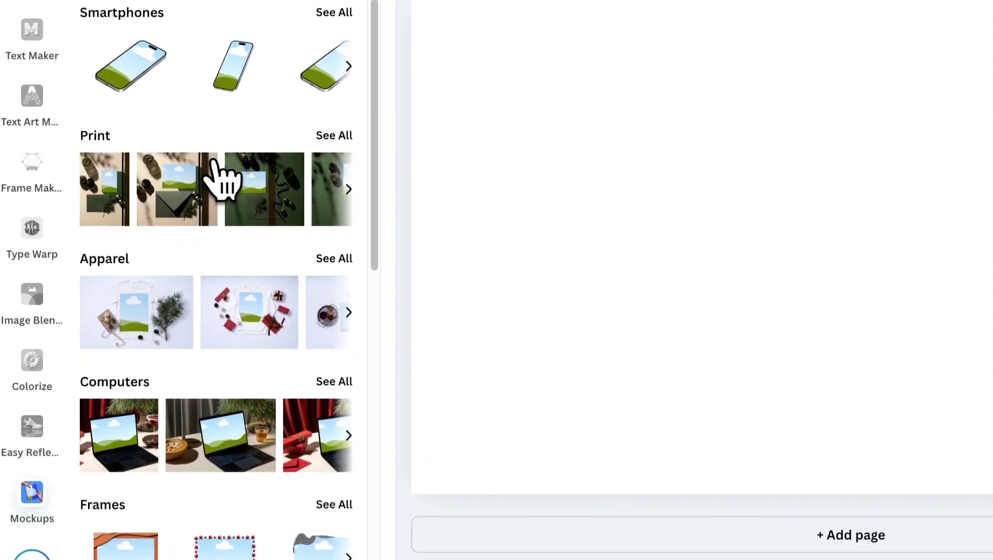
pyautogui.scroll(-3, 207, 162)
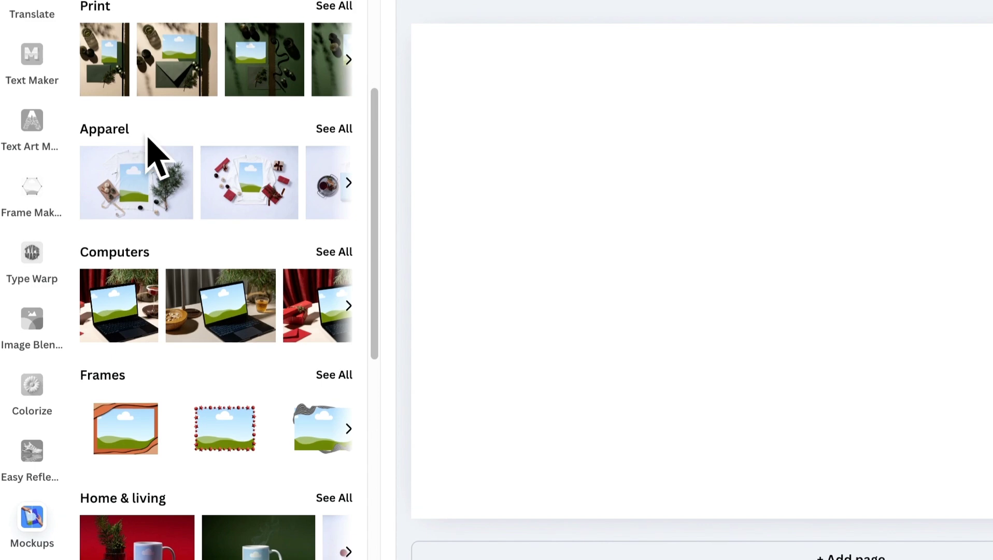
pyautogui.scroll(-10, 147, 284)
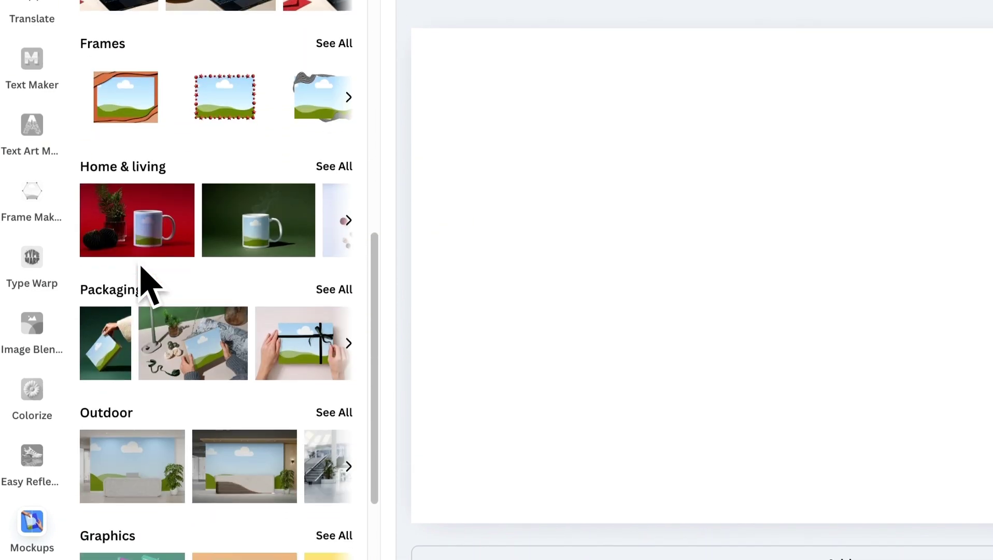
pyautogui.scroll(10, 145, 280)
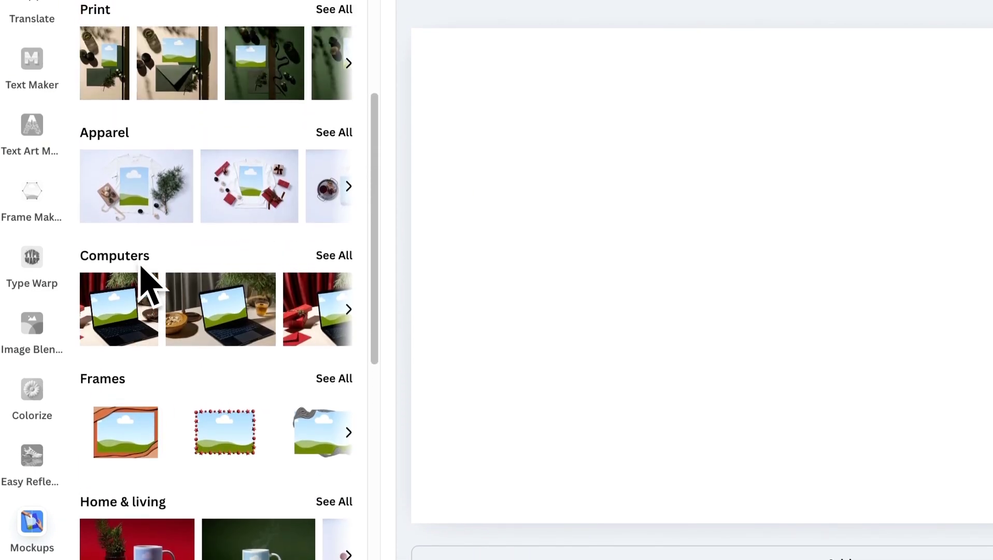
pyautogui.click(334, 154)
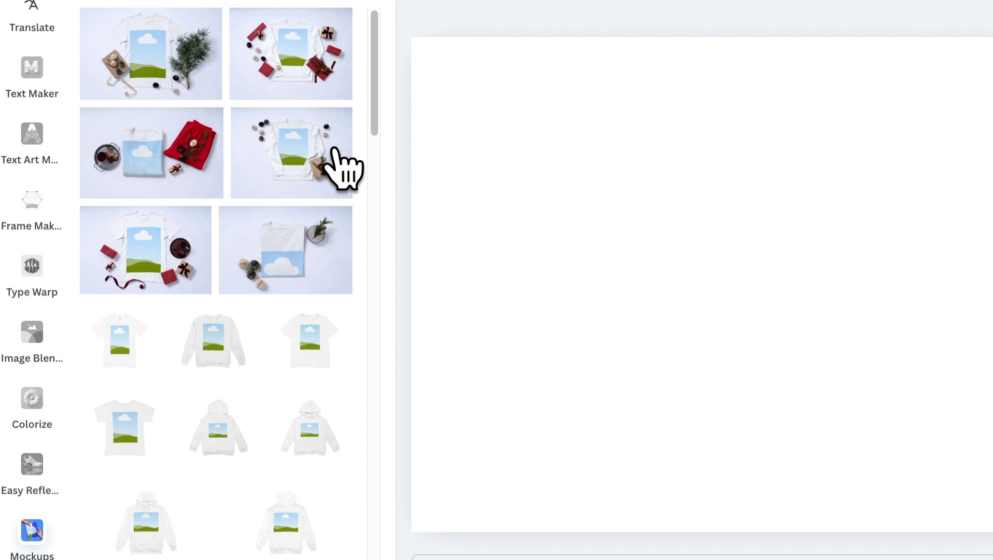
pyautogui.scroll(-10, 343, 166)
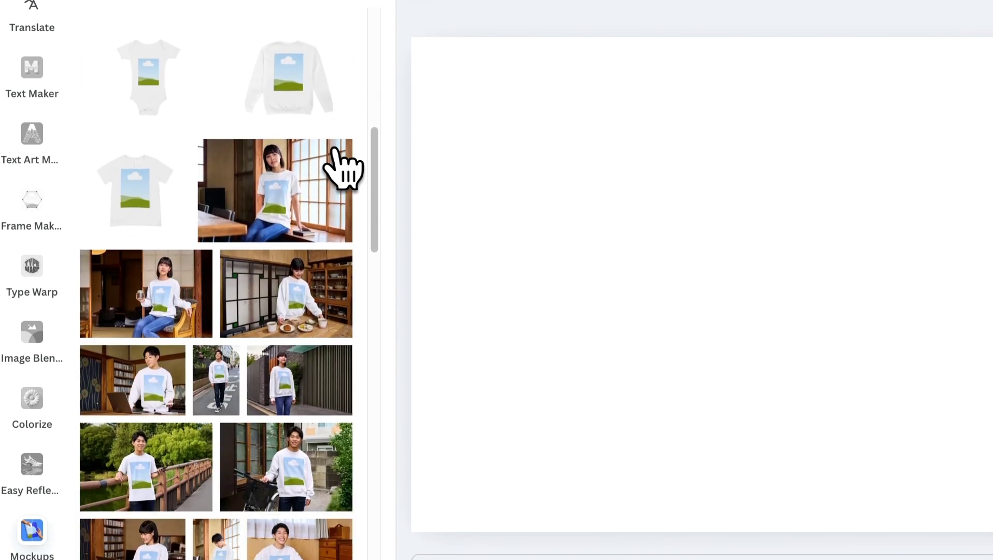
pyautogui.scroll(-3, 342, 166)
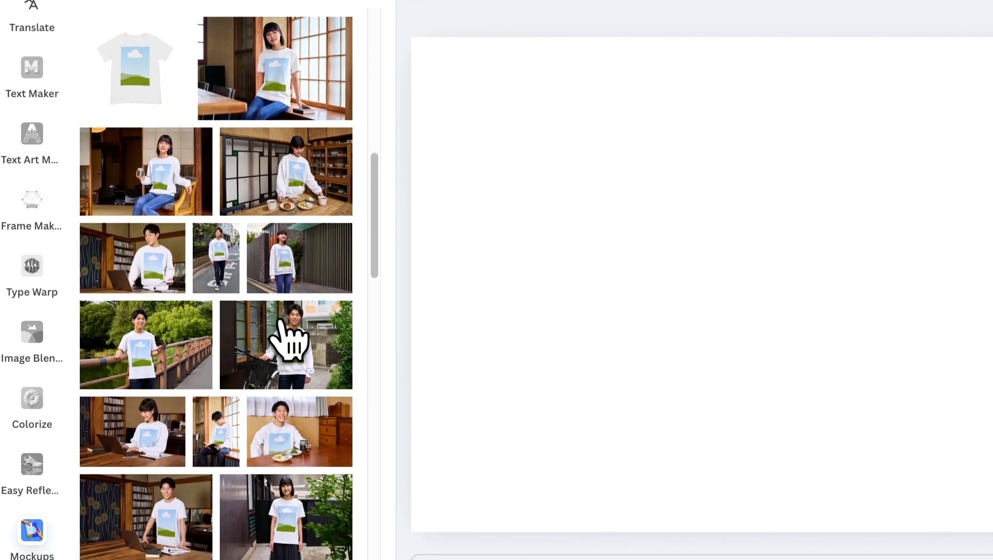
pyautogui.scroll(-3, 280, 321)
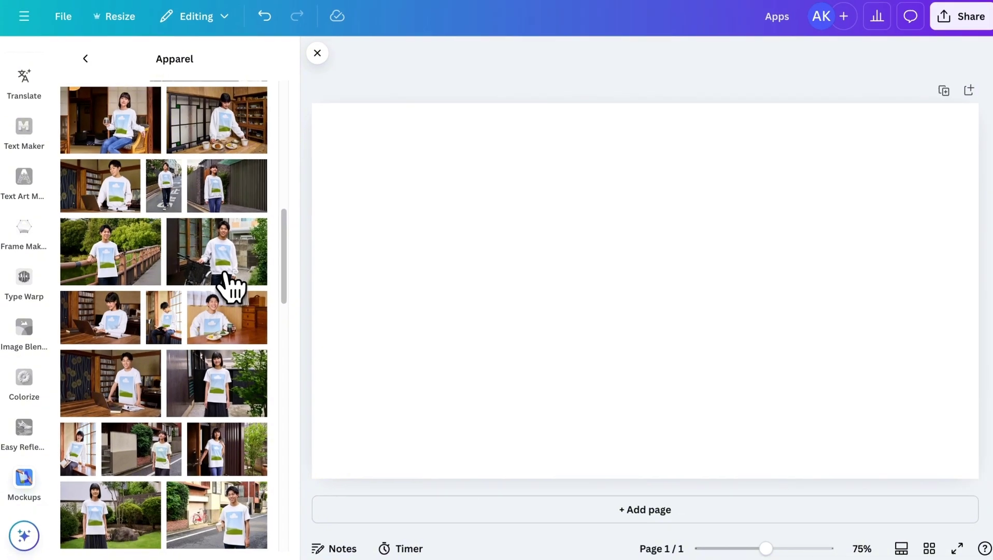
# Add the bicycle sweatshirt mockup and align its corners with the page.
pyautogui.click(298, 261)
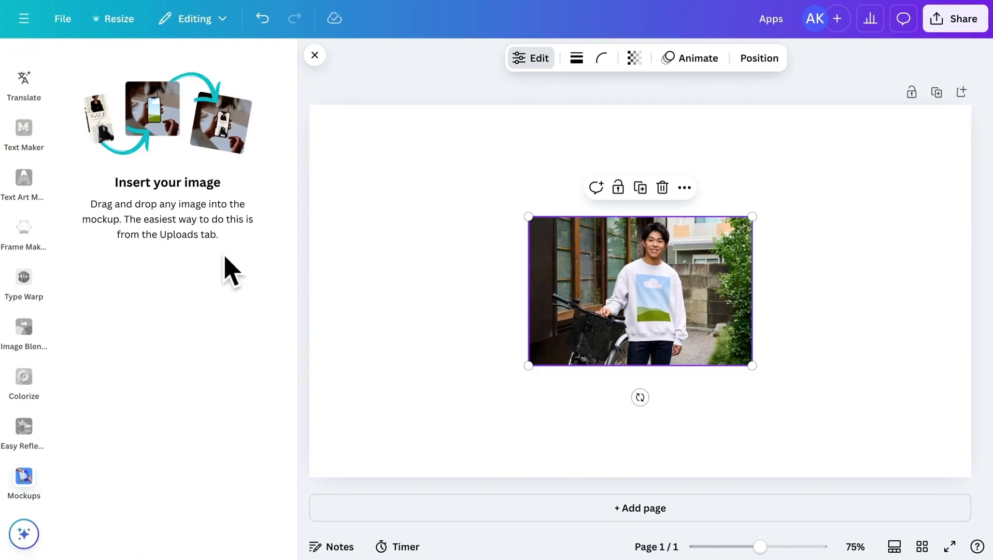
pyautogui.moveTo(423, 146); pyautogui.dragTo(309, 104)
pyautogui.moveTo(734, 388); pyautogui.dragTo(867, 476)
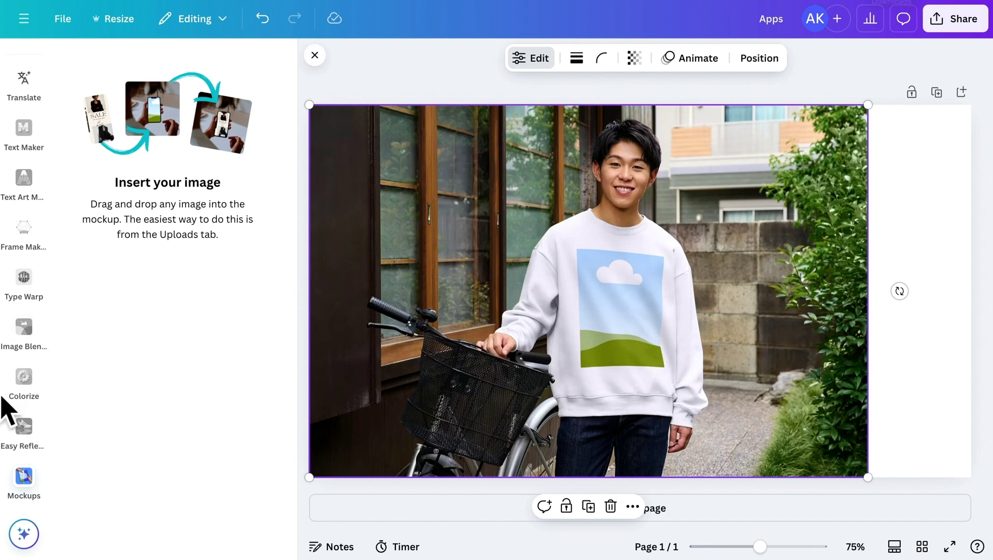
# Check Uploads, then enlarge the bicycle photo to cover the whole page.
pyautogui.scroll(8, 24, 425)
pyautogui.click(24, 264)
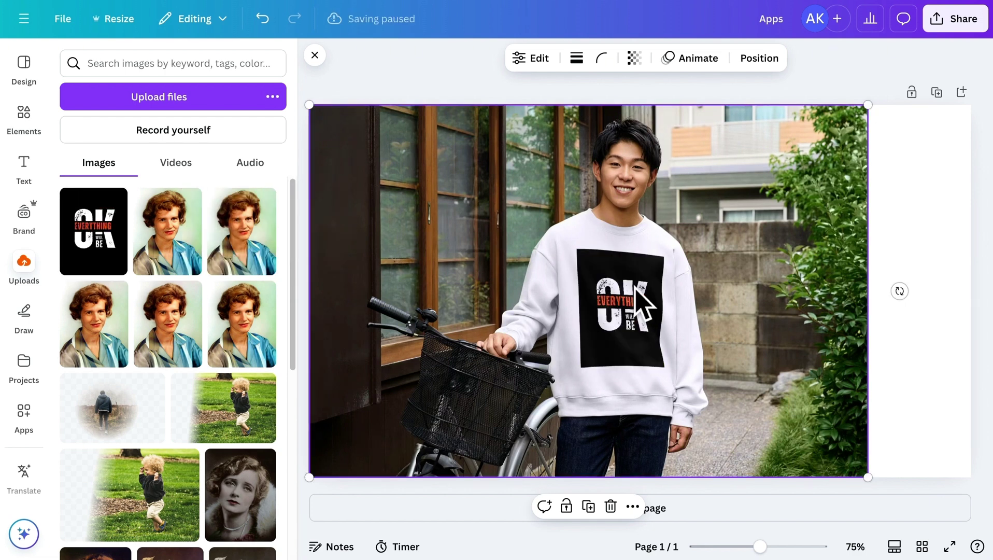
pyautogui.click(314, 55)
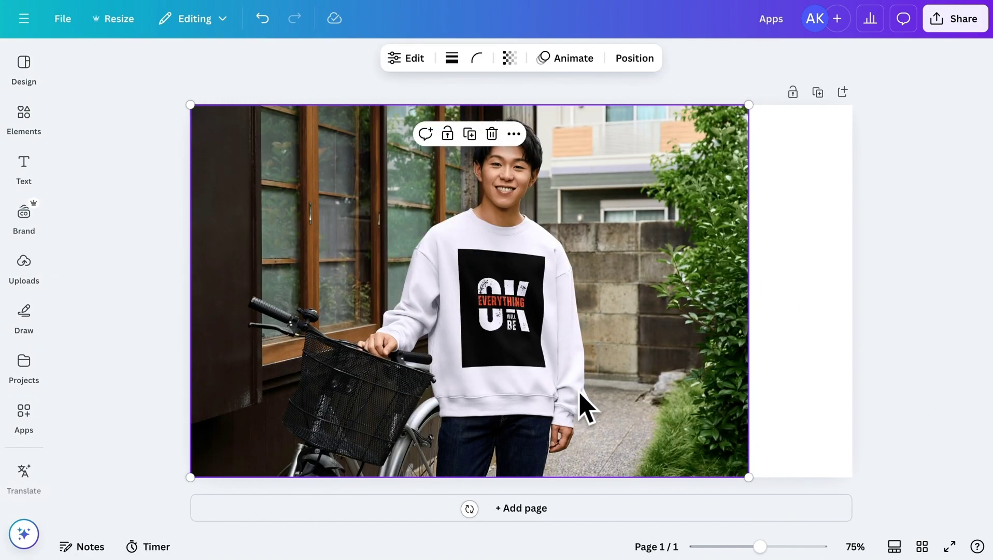
pyautogui.moveTo(846, 518); pyautogui.dragTo(891, 531)
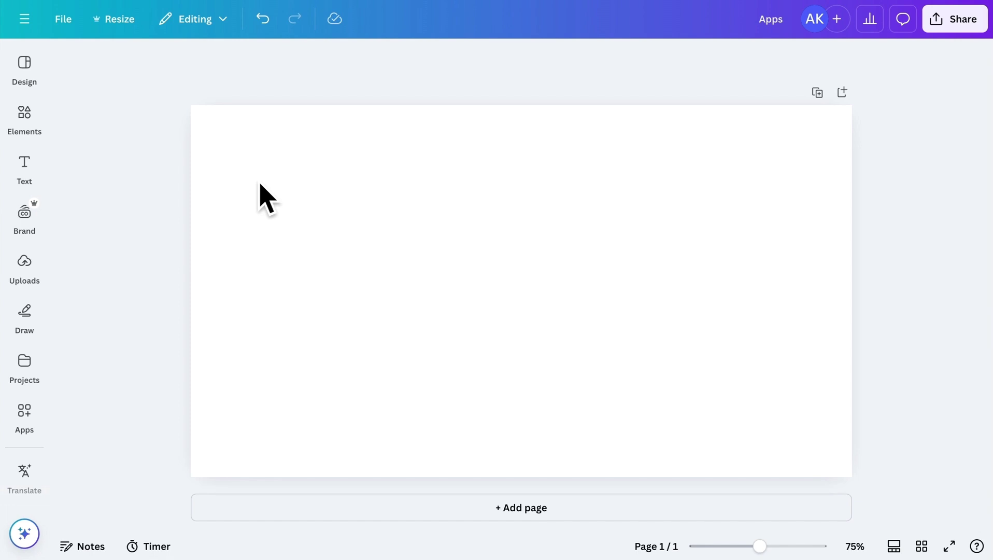
# Search apps for 'image ups' and open Image Upscaler in single-image mode.
pyautogui.click(24, 414)
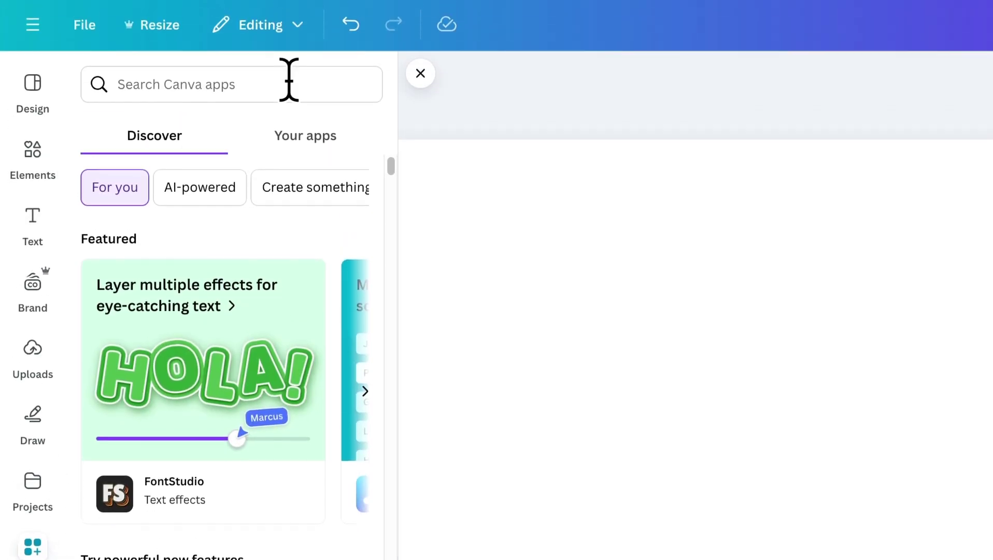
pyautogui.click(288, 80)
pyautogui.write('image ups')
pyautogui.click(174, 158)
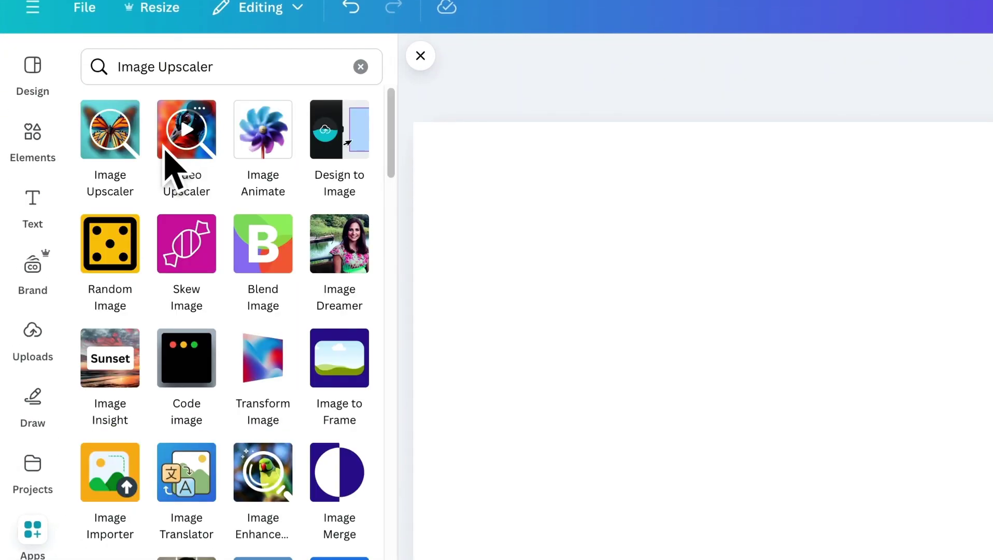
pyautogui.click(113, 156)
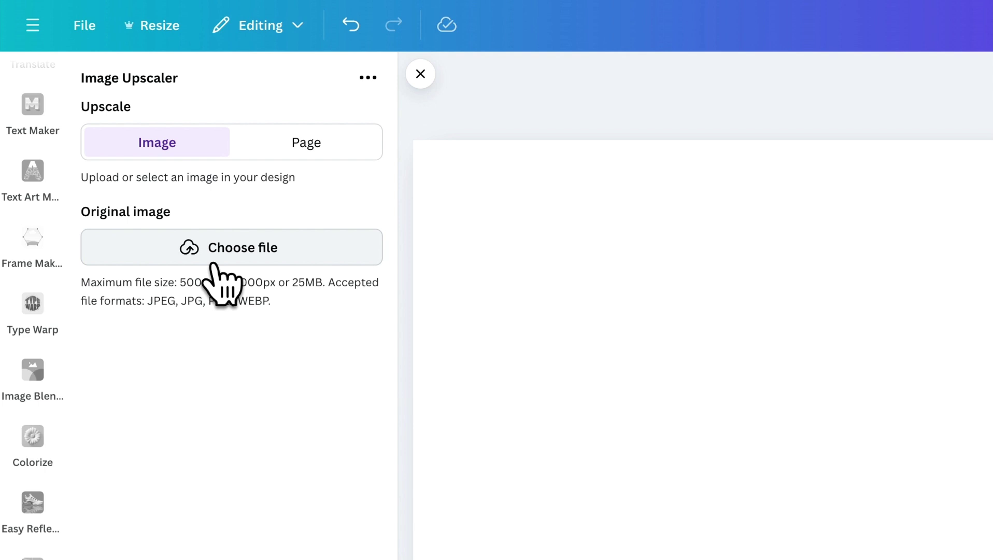
pyautogui.click(306, 143)
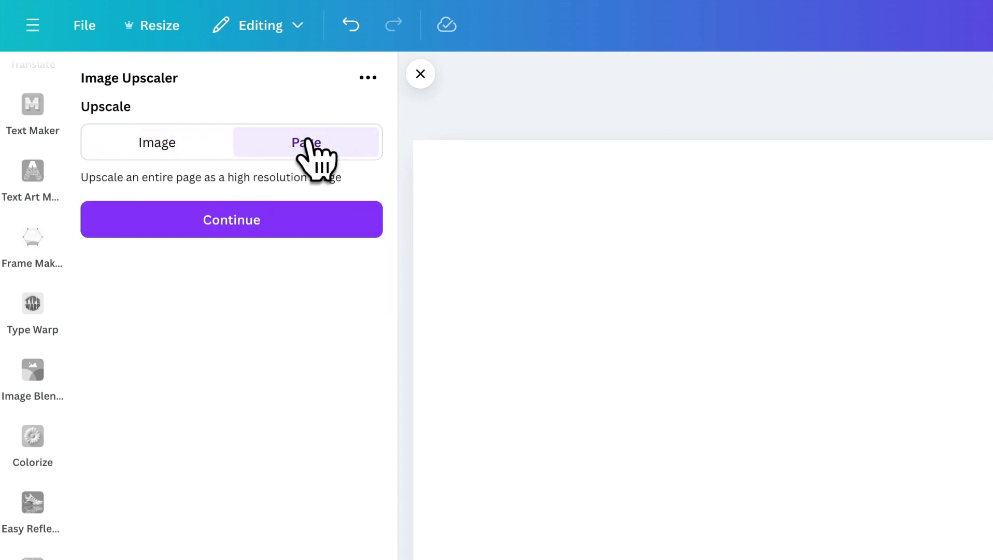
pyautogui.click(201, 155)
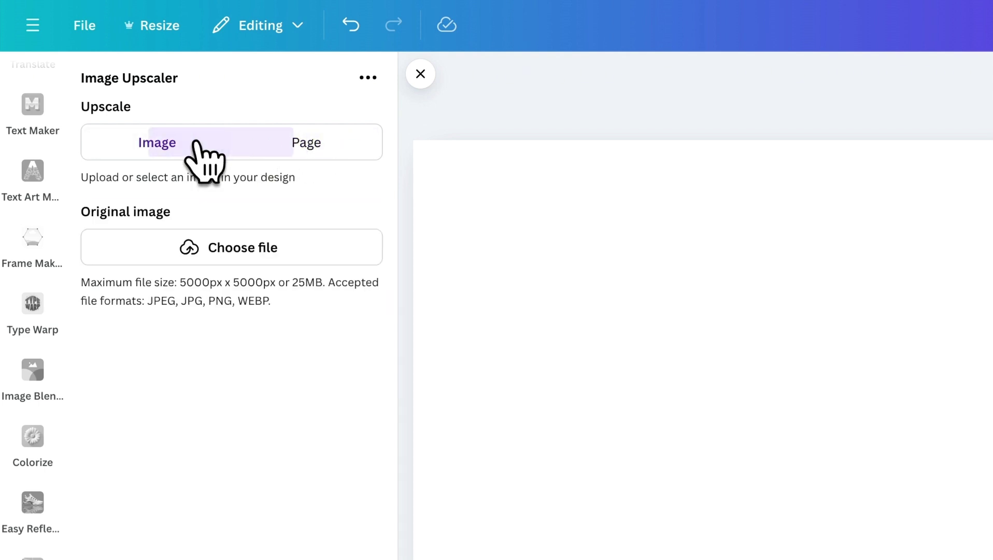
# Place the grey-haired woman's selfie from Uploads onto the page.
pyautogui.scroll(10, 46, 362)
pyautogui.click(32, 352)
pyautogui.moveTo(178, 305); pyautogui.dragTo(565, 375)
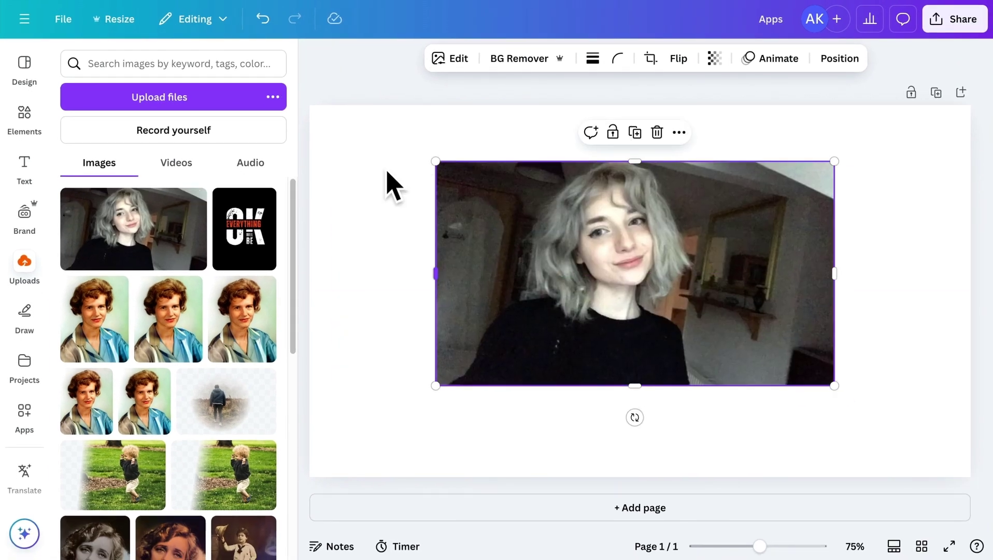
# Upscale the selfie with Image Upscaler and replace it with the 4x version.
pyautogui.scroll(-8, 29, 485)
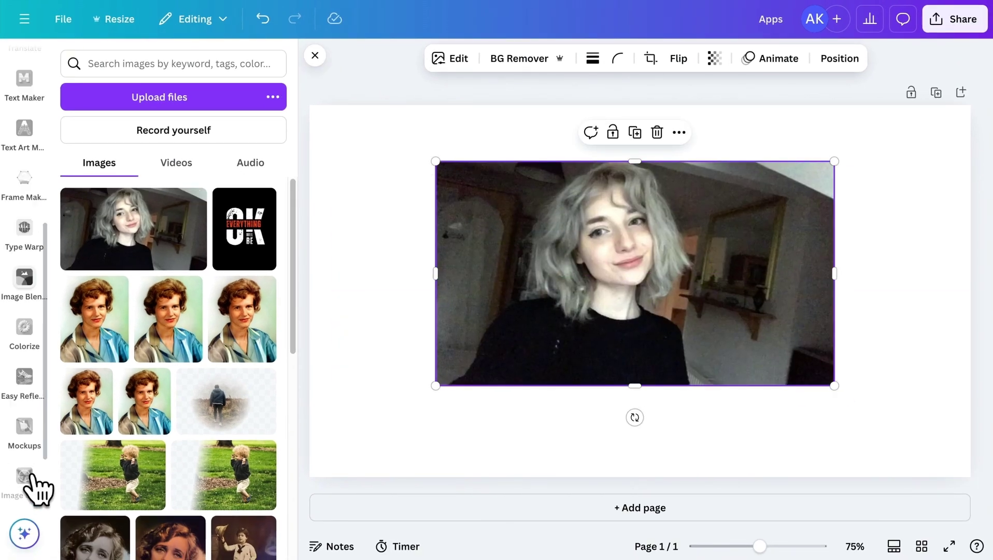
pyautogui.click(26, 478)
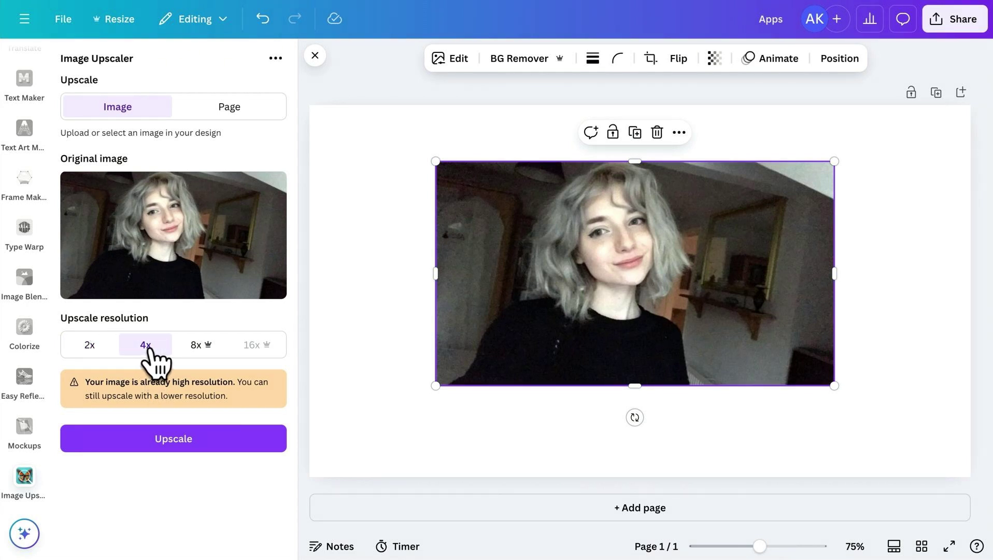
pyautogui.click(189, 448)
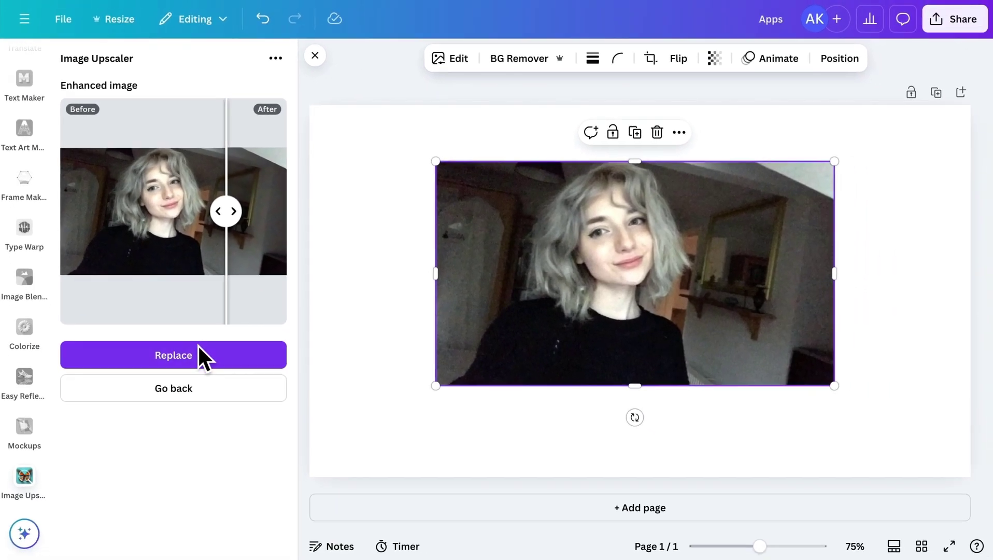
pyautogui.click(397, 553)
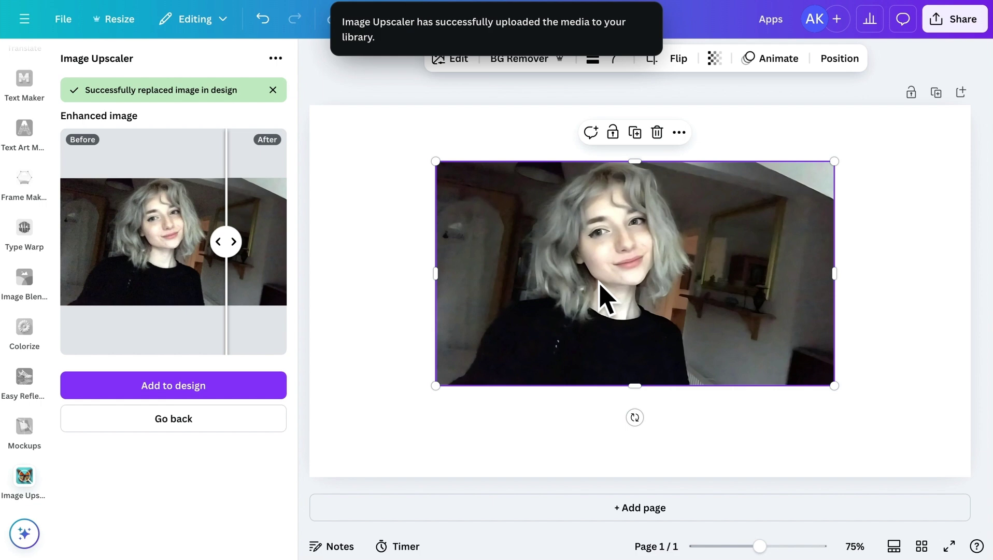
# Add the original selfie beside the upscaled one and nudge the left image slightly left.
pyautogui.moveTo(105, 222); pyautogui.dragTo(809, 373)
pyautogui.click(756, 457)
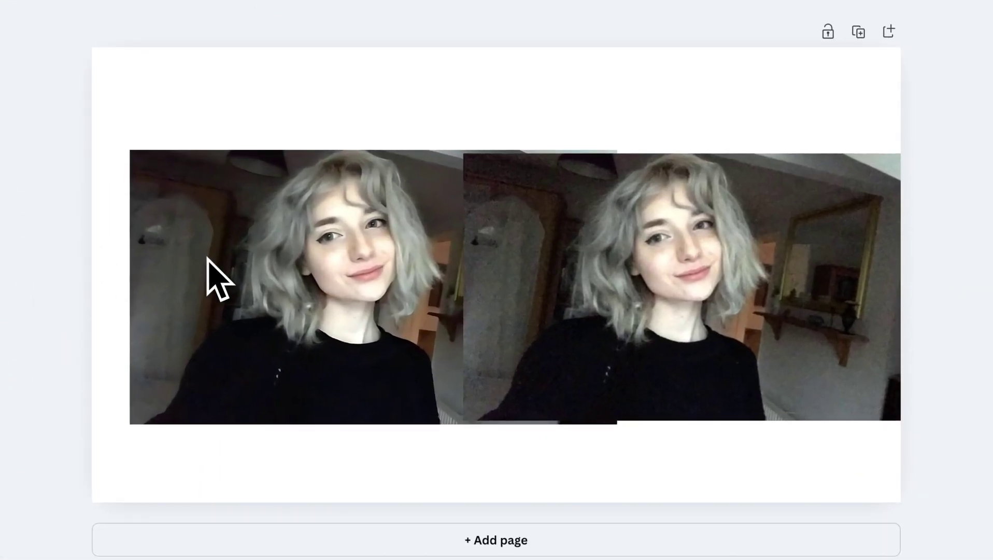
pyautogui.click(255, 262)
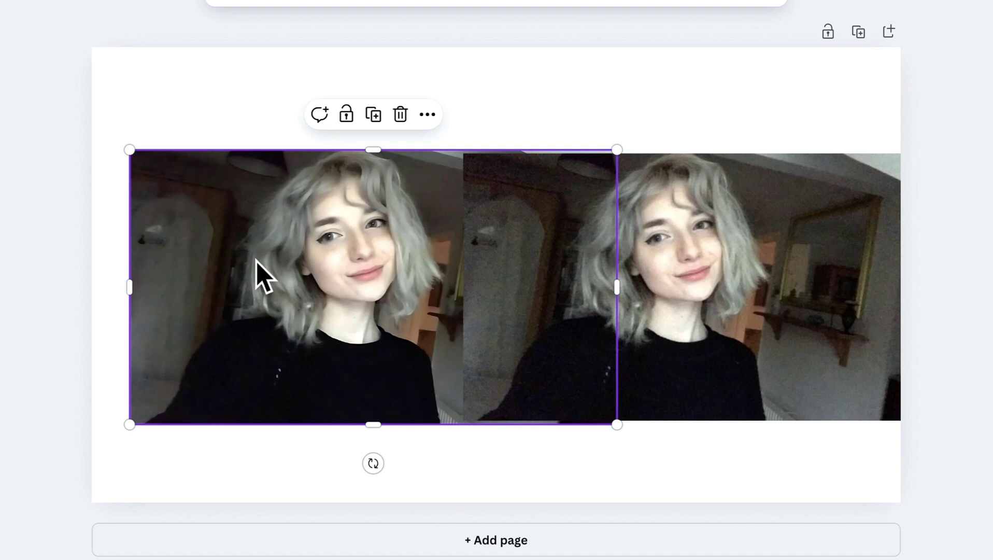
pyautogui.moveTo(255, 262); pyautogui.dragTo(249, 259)
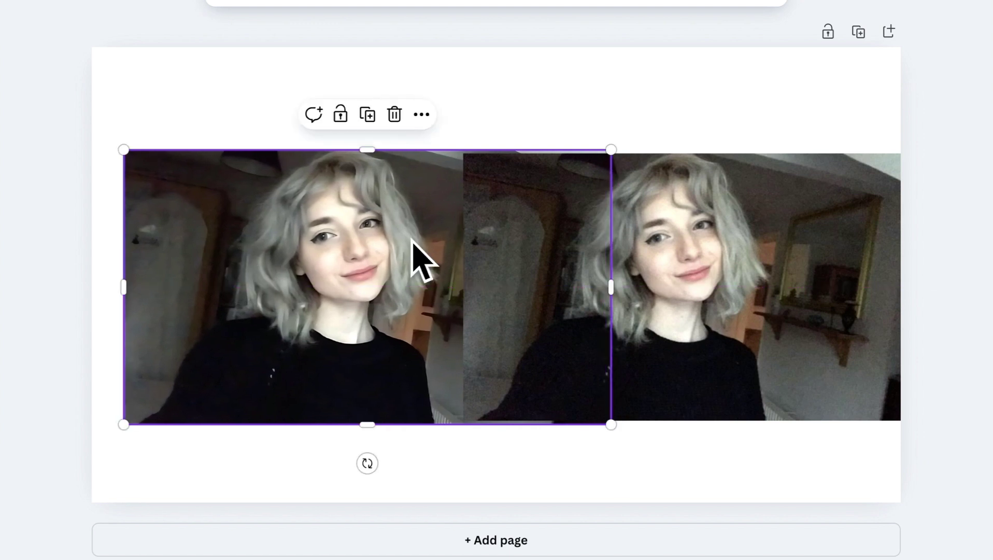
pyautogui.click(556, 488)
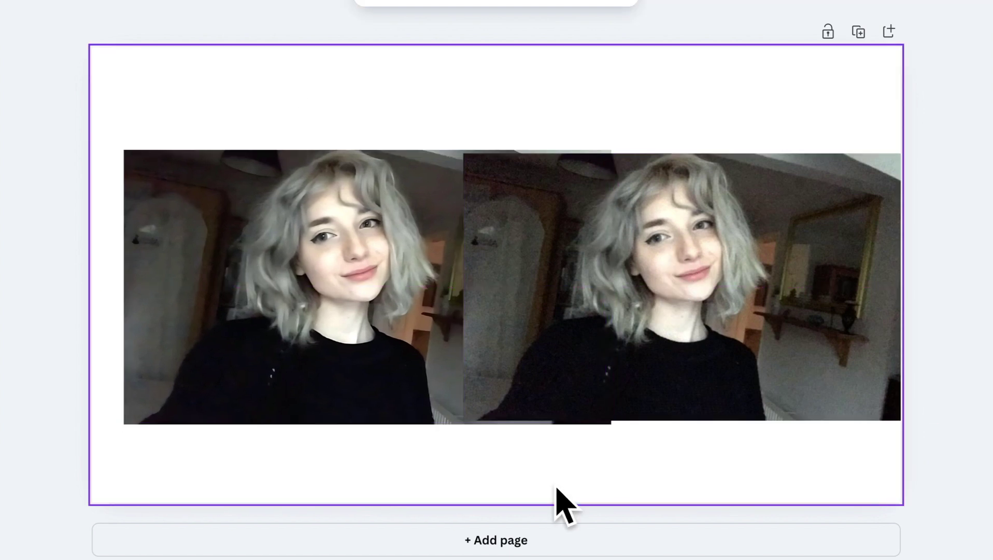
pyautogui.click(555, 512)
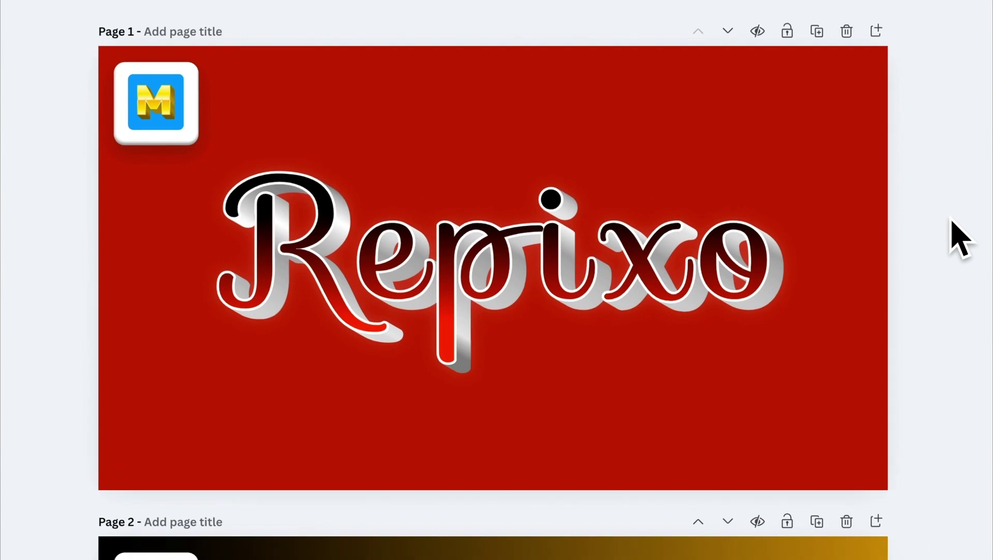
pyautogui.scroll(-5, 958, 239)
pyautogui.scroll(-15, 958, 239)
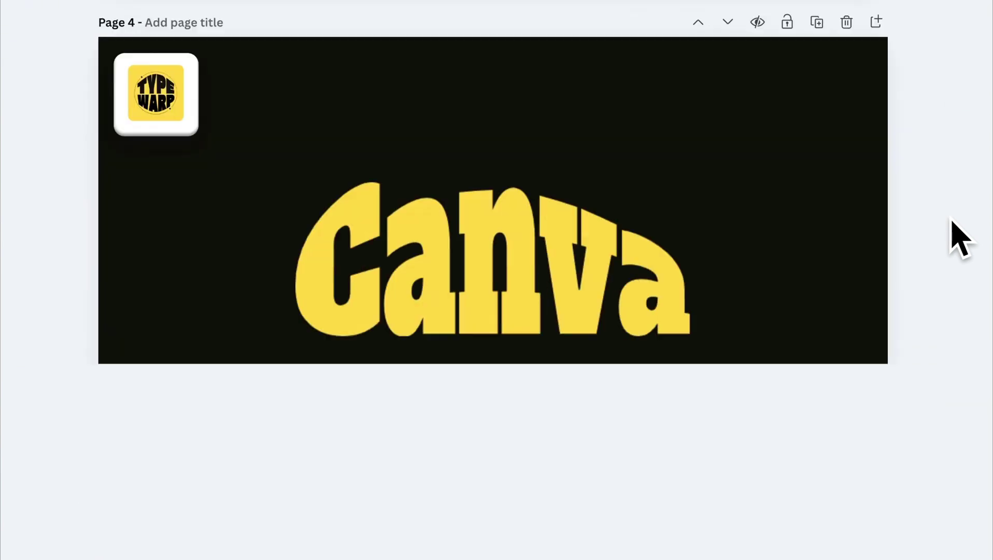
pyautogui.scroll(-15, 959, 238)
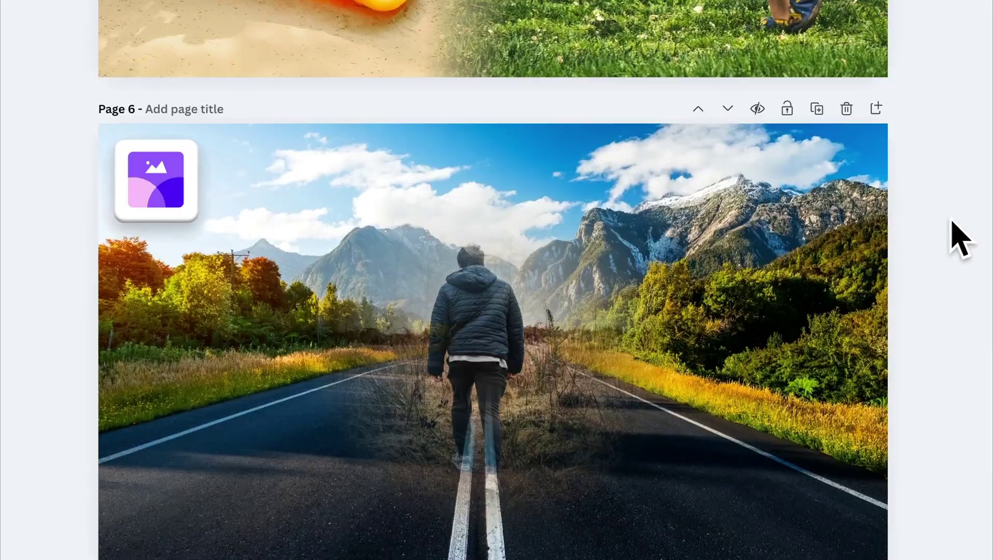
pyautogui.scroll(-15, 961, 240)
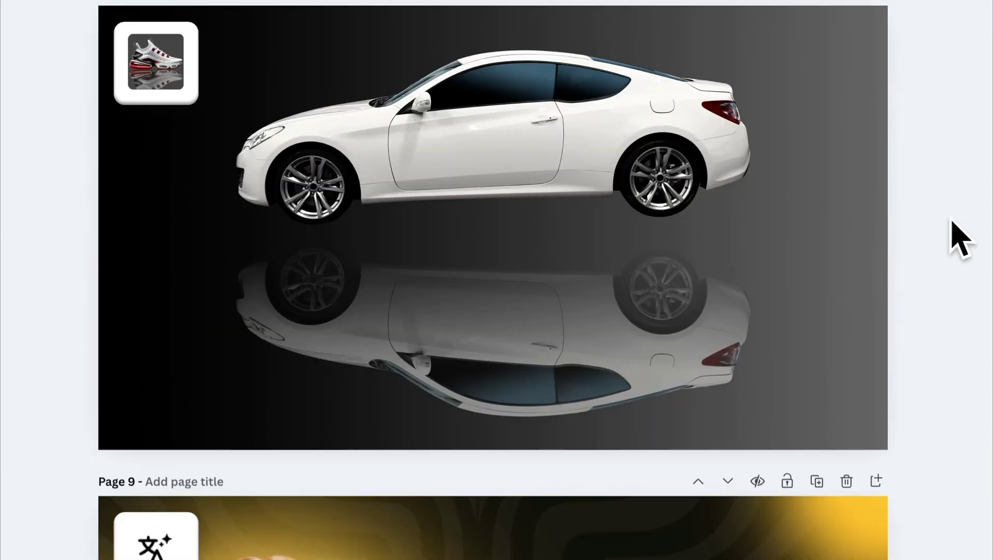
pyautogui.scroll(-12, 959, 238)
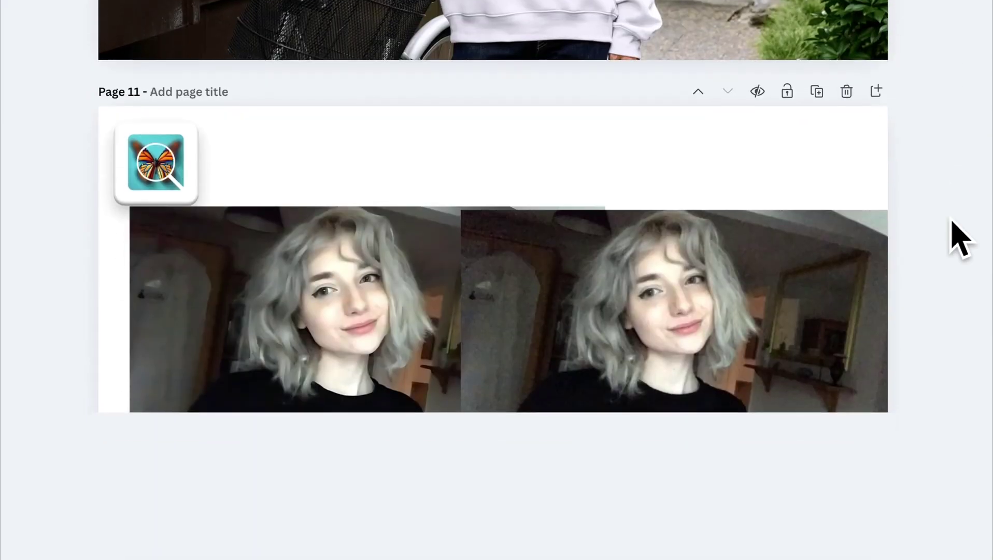